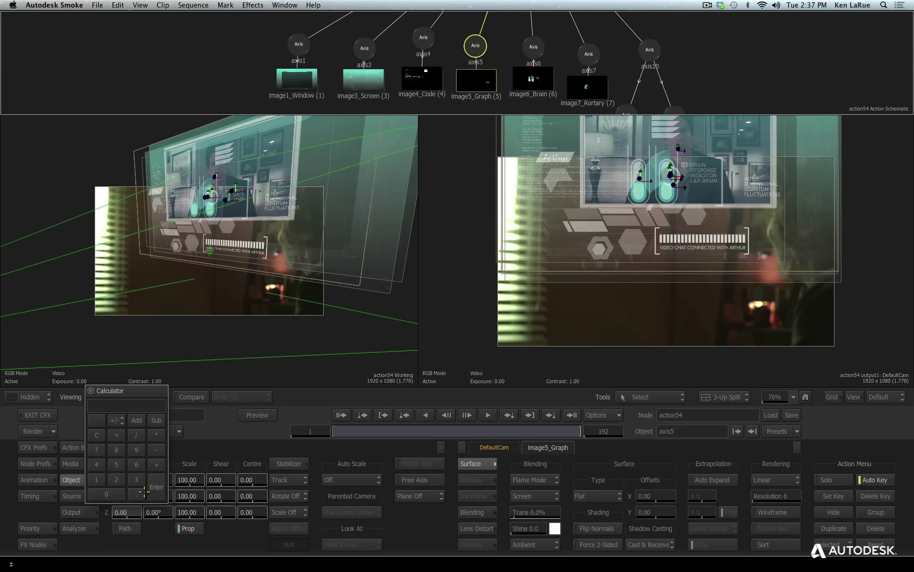
Set the position of axis5, the graph layer's axis, to Z 300 and Y -380.
click(163, 486)
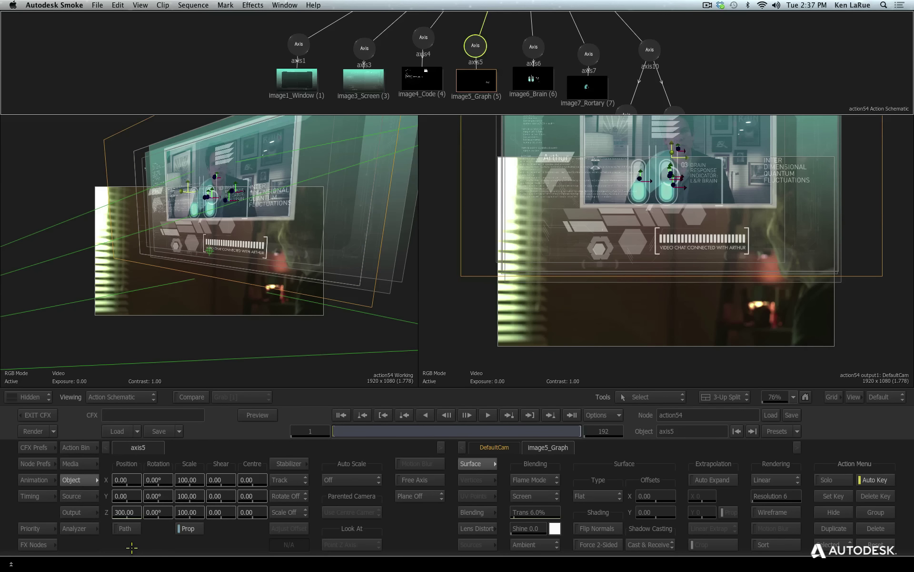
drag(127, 496, 4, 509)
click(138, 498)
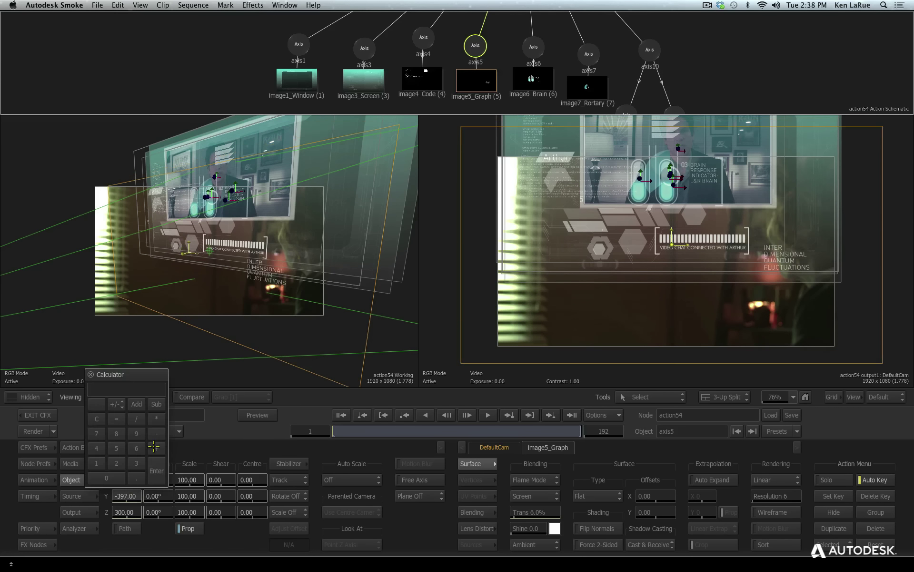
click(157, 429)
click(137, 463)
click(116, 433)
click(106, 478)
click(153, 470)
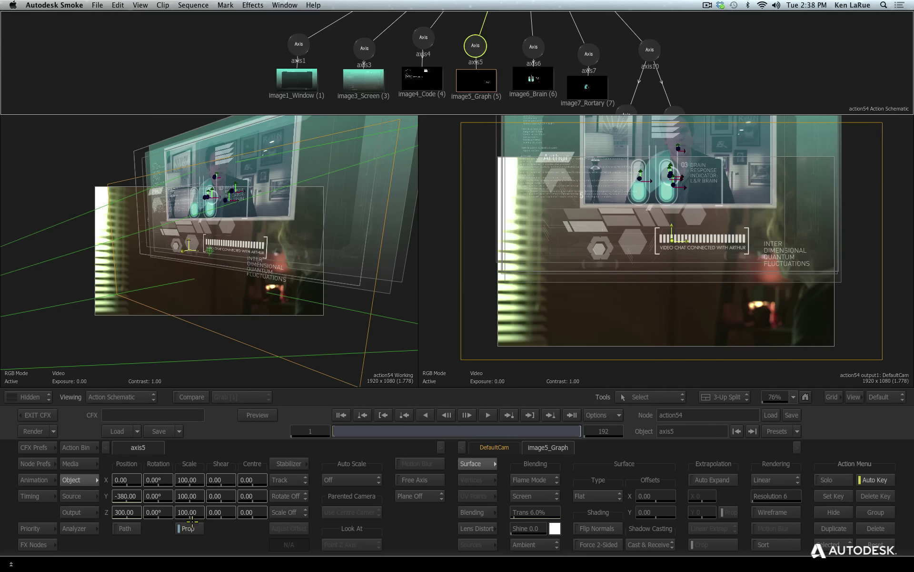
Set the position of axis6, the brain layer's axis, to Z 256 and Y 290.
click(534, 46)
drag(534, 47, 532, 39)
click(127, 512)
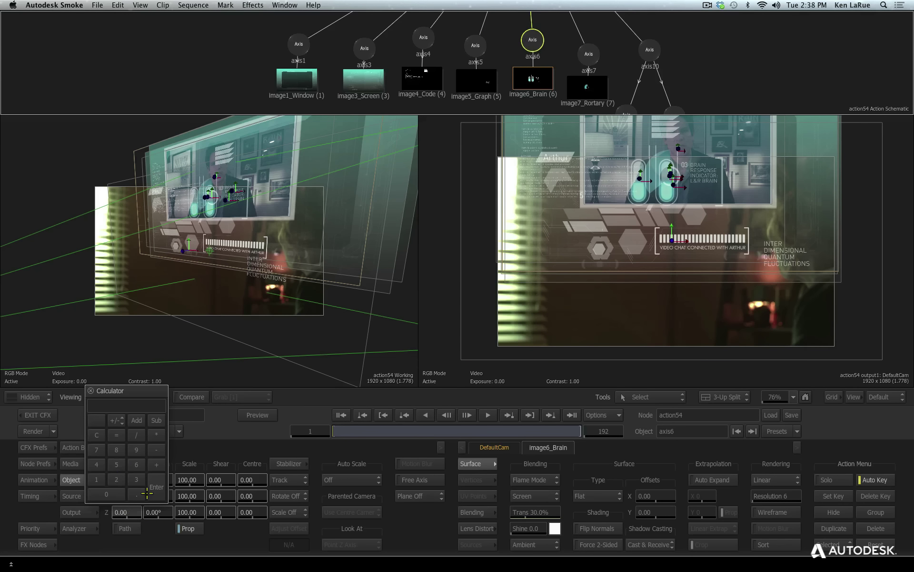
click(117, 464)
click(136, 464)
click(155, 484)
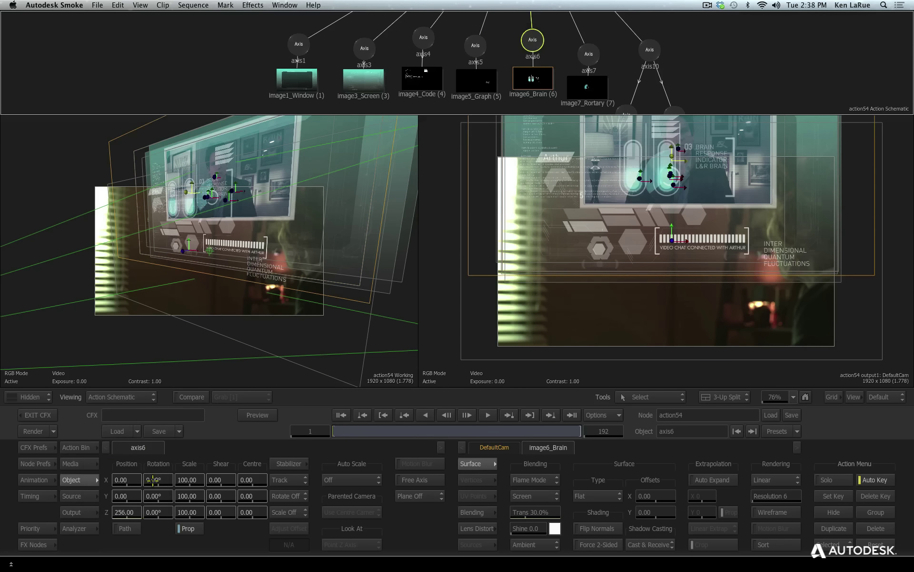
click(128, 497)
click(161, 470)
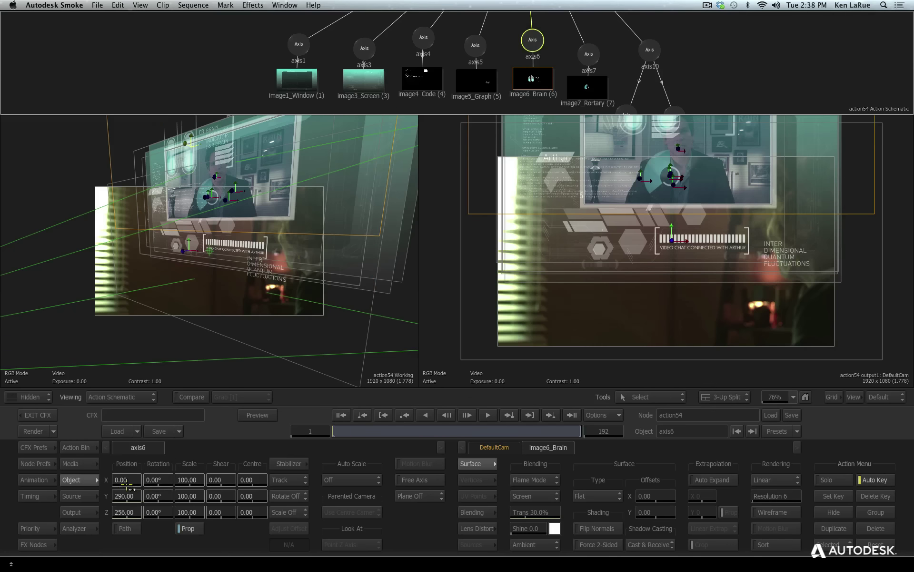
Set the brain layer's X position to 400 and scale the layer down proportionally.
click(127, 479)
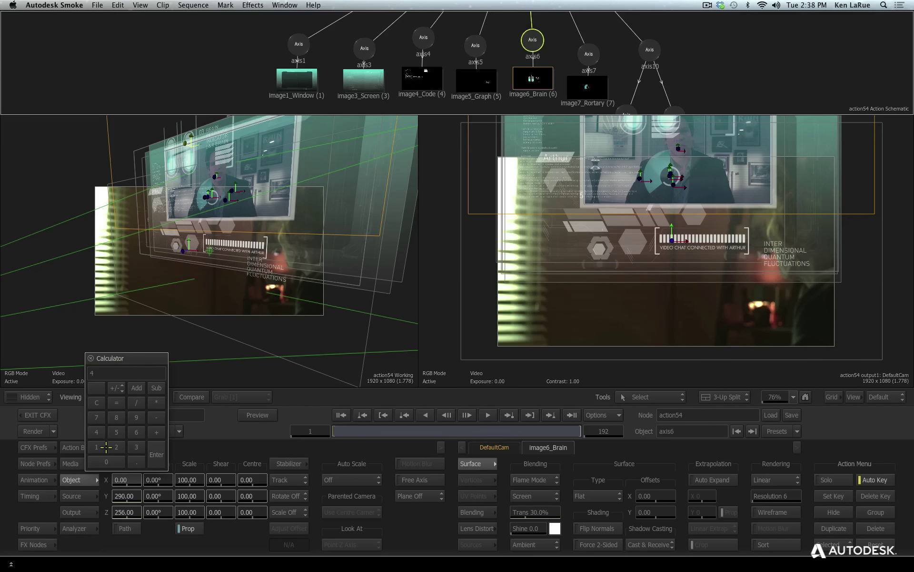
click(107, 461)
click(106, 461)
click(155, 454)
drag(186, 512, 151, 519)
Scale axis5, the graph layer's axis, proportionally to 55.
click(474, 45)
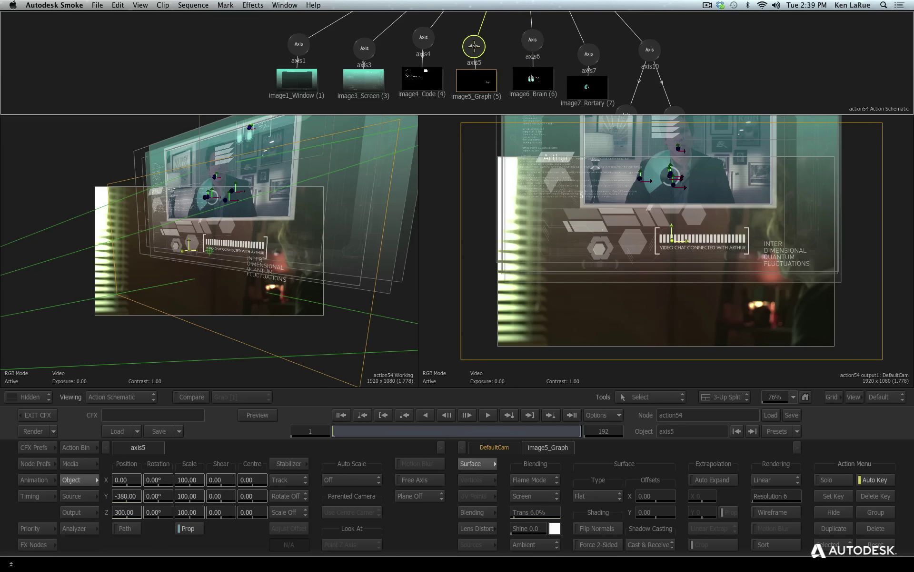
drag(474, 46, 474, 42)
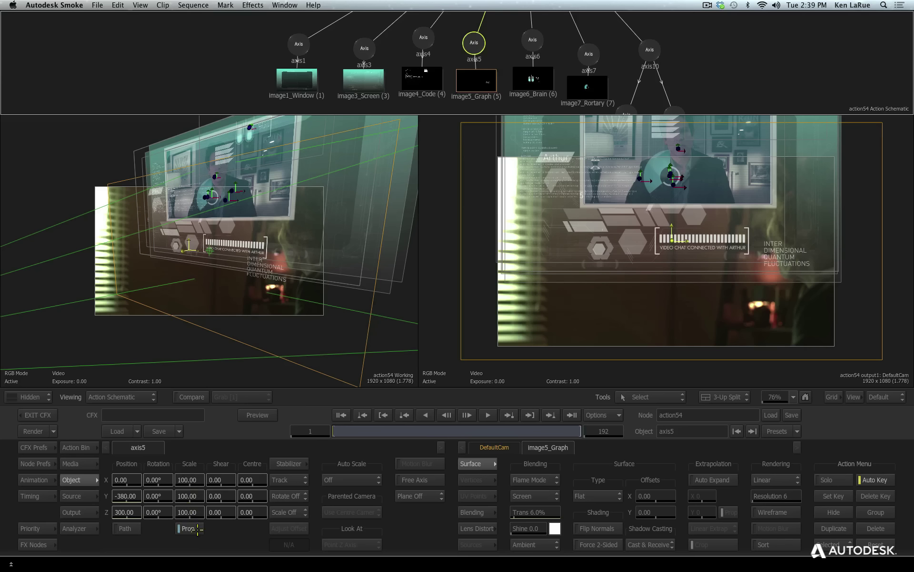
click(196, 479)
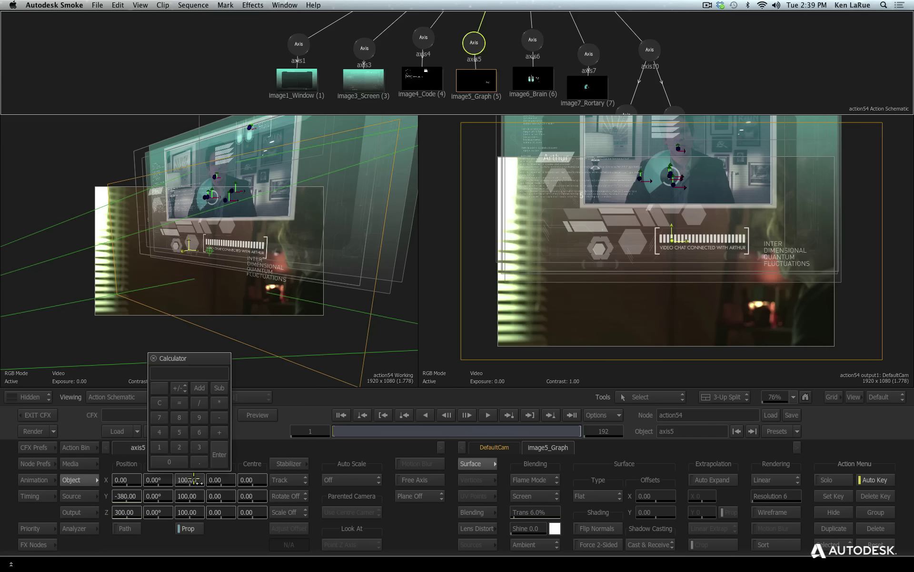
double_click(181, 432)
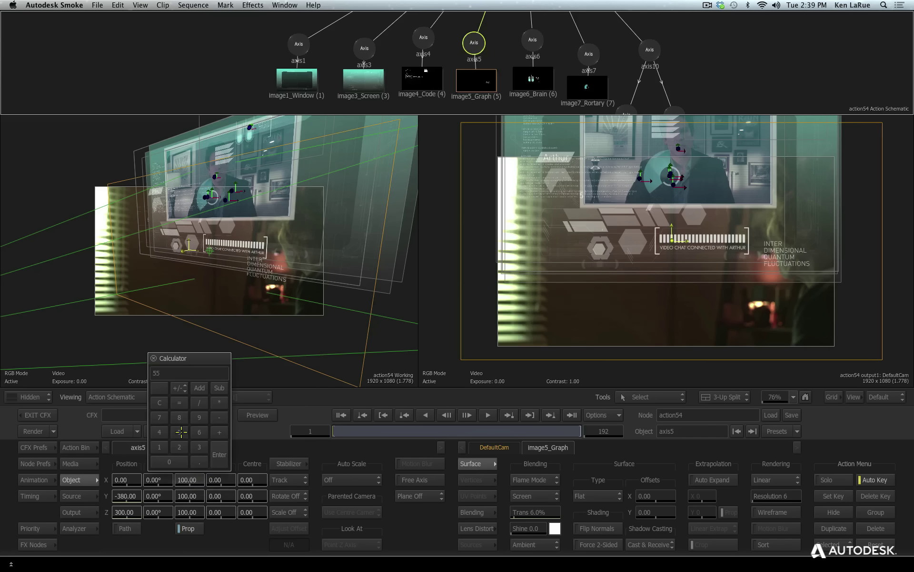
click(220, 453)
Set the Z position of axis7, the rotary dial layer's axis, to -40.
click(597, 35)
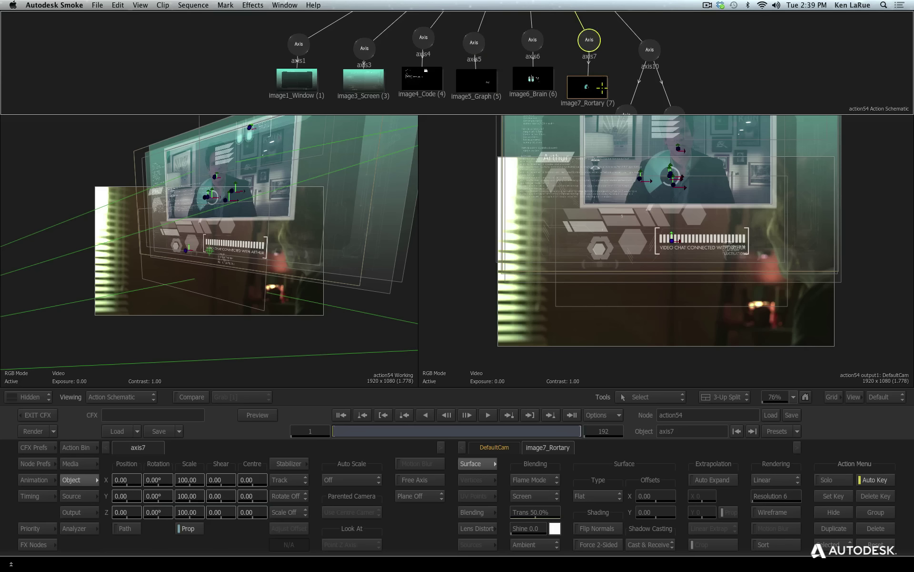
click(131, 512)
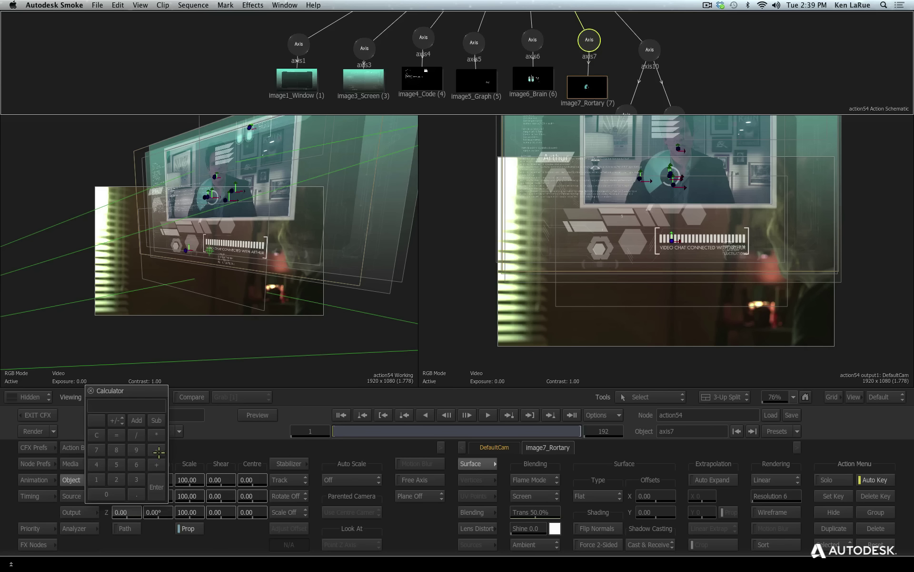
click(100, 467)
click(105, 495)
click(154, 490)
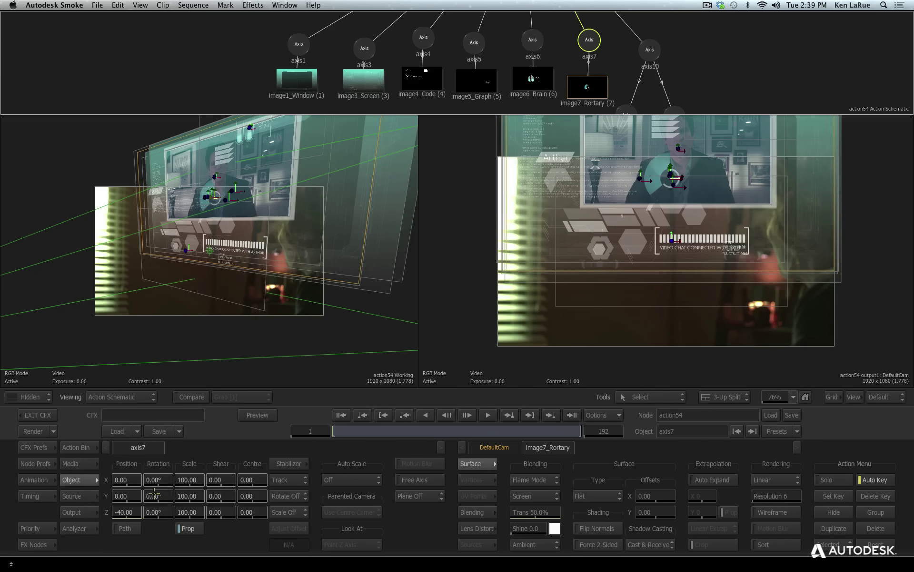
Place the rotary dial layer at Y position -55 and X position 770.
click(129, 498)
click(157, 433)
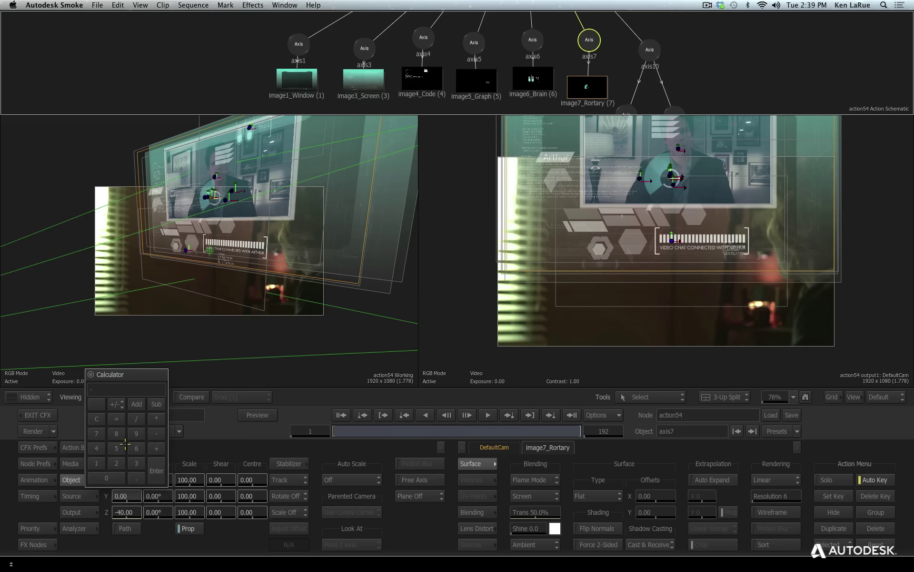
click(116, 448)
click(117, 448)
click(151, 472)
click(123, 481)
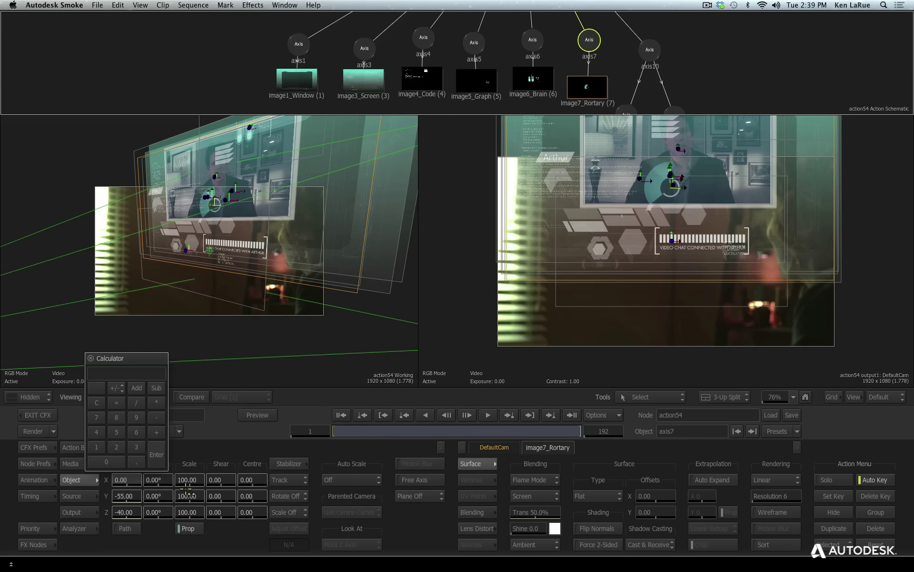
click(97, 417)
click(110, 462)
click(156, 454)
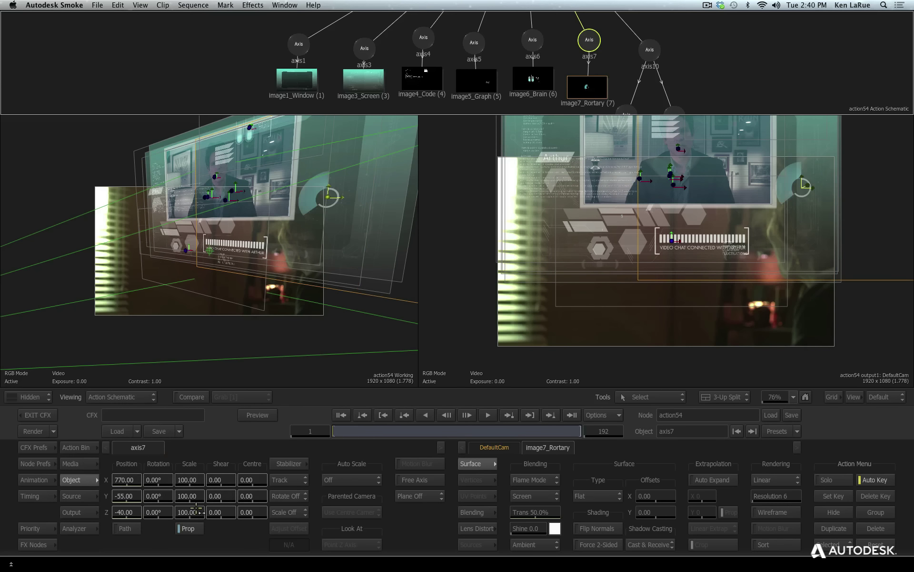
Orbit the working camera view to examine how the interface layers are spread in depth, then return to the Select tool.
click(330, 353)
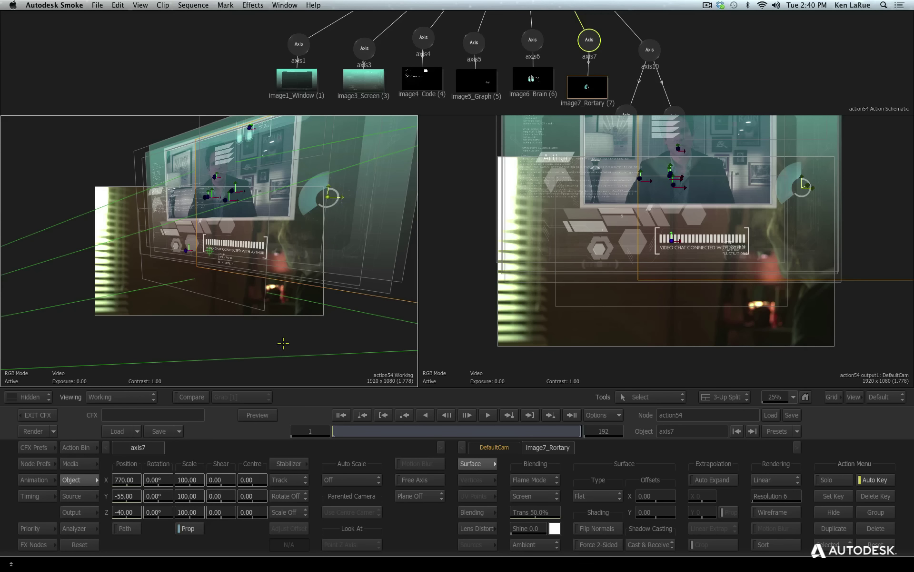
click(655, 397)
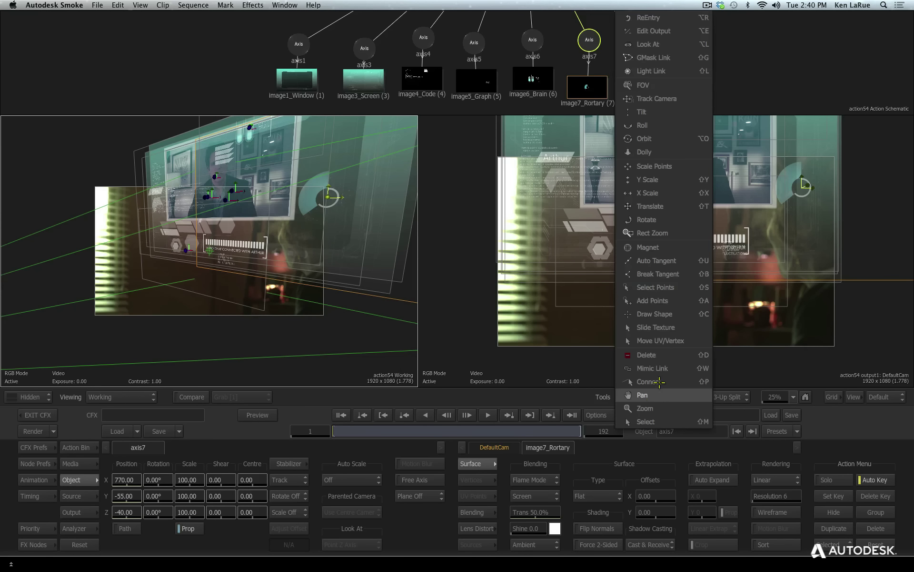
click(666, 138)
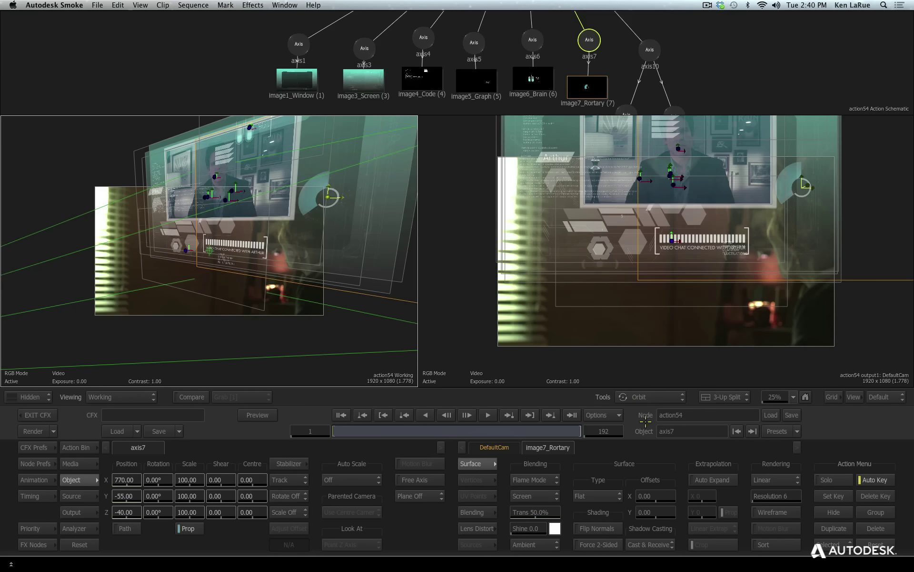
drag(372, 285, 341, 294)
click(664, 397)
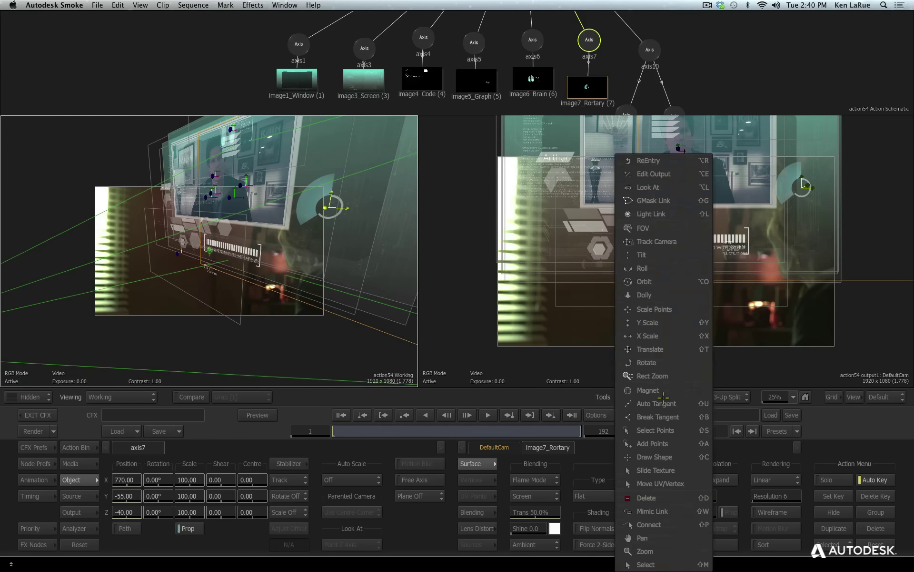
click(658, 564)
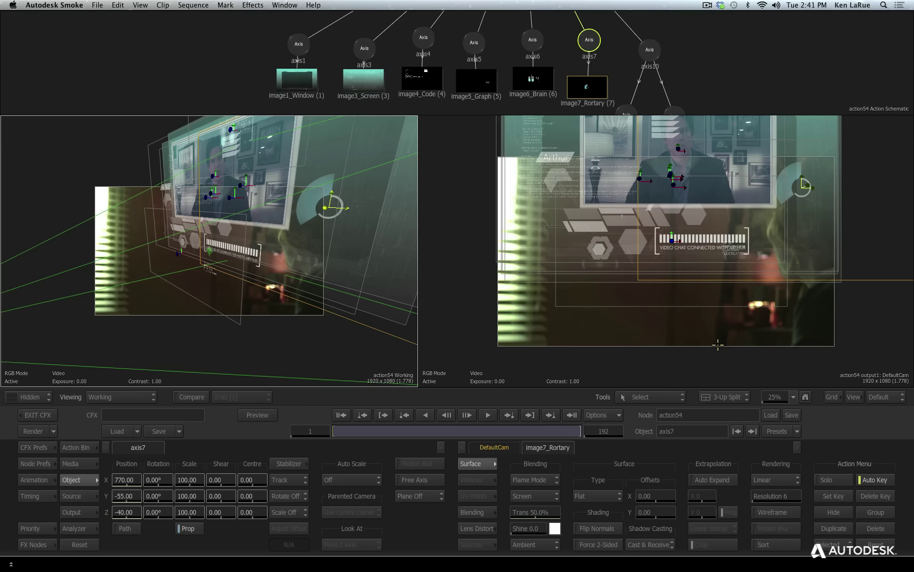
Change the viewport layout to 2-Up and show the ConnectFX schematic beside the camera output.
click(724, 396)
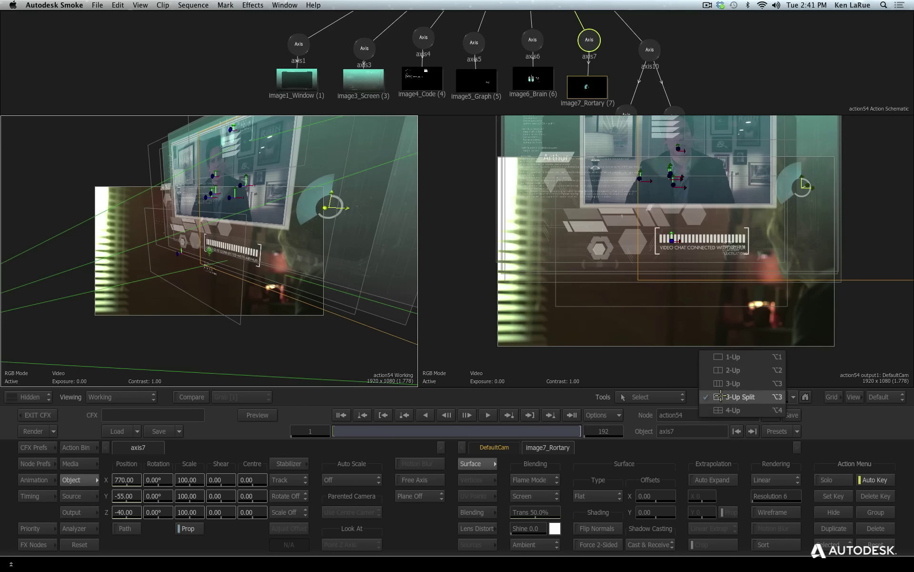
click(749, 370)
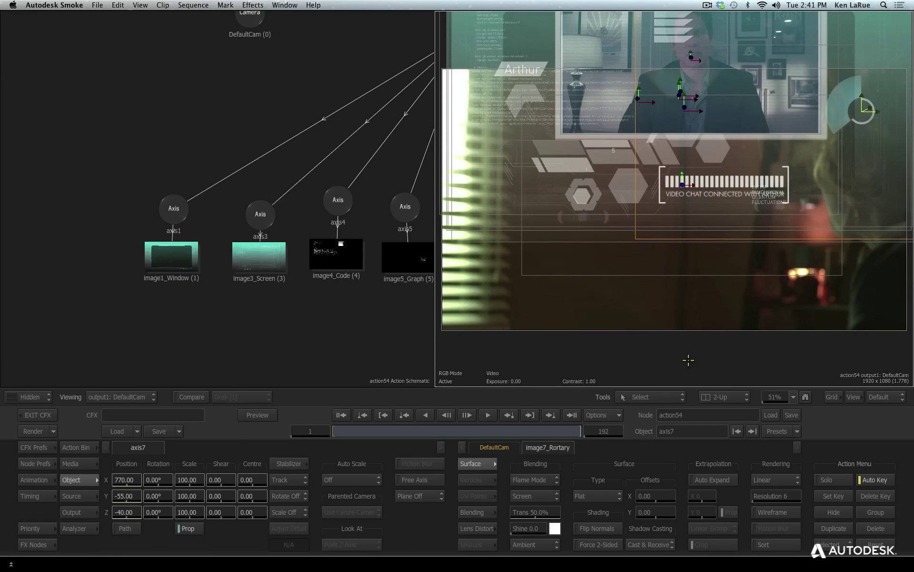
click(350, 340)
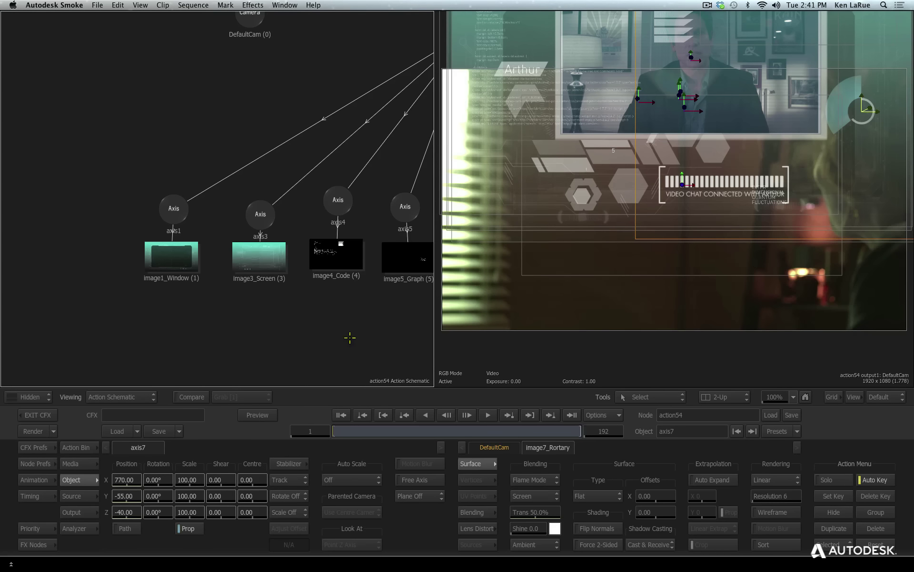
key(Escape)
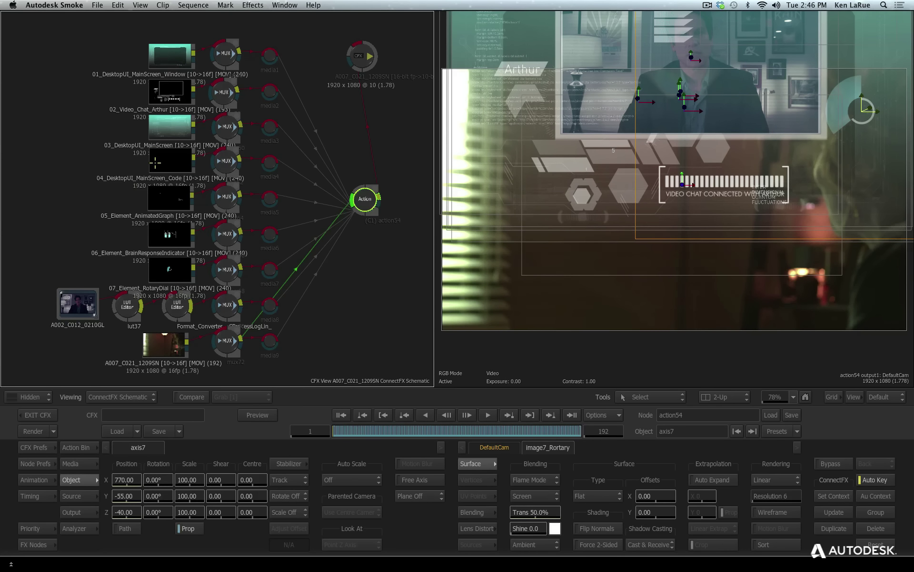
Move the 04_DesktopUI_MainScreen_Code clip and its MUX node away from media4 and add a GMask node in the gap.
drag(161, 162, 50, 162)
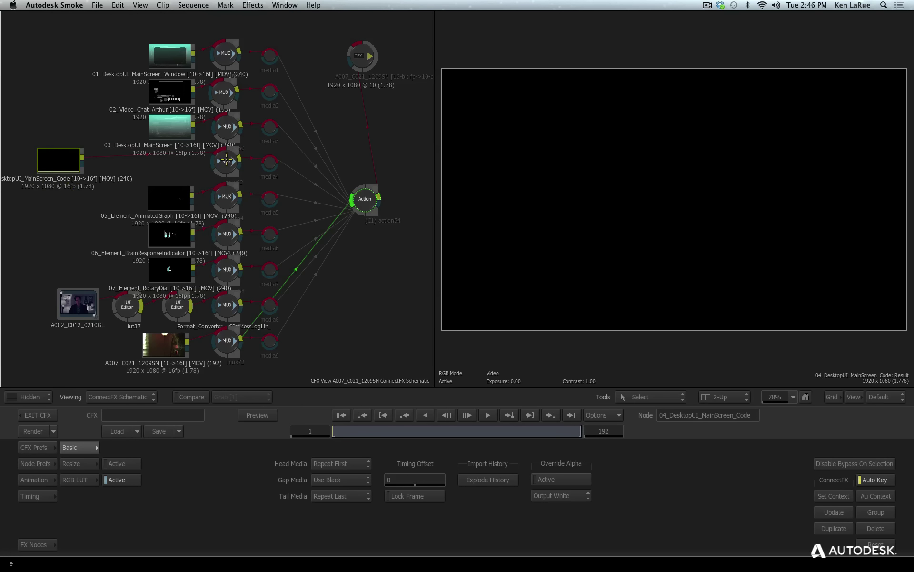
drag(225, 160, 114, 161)
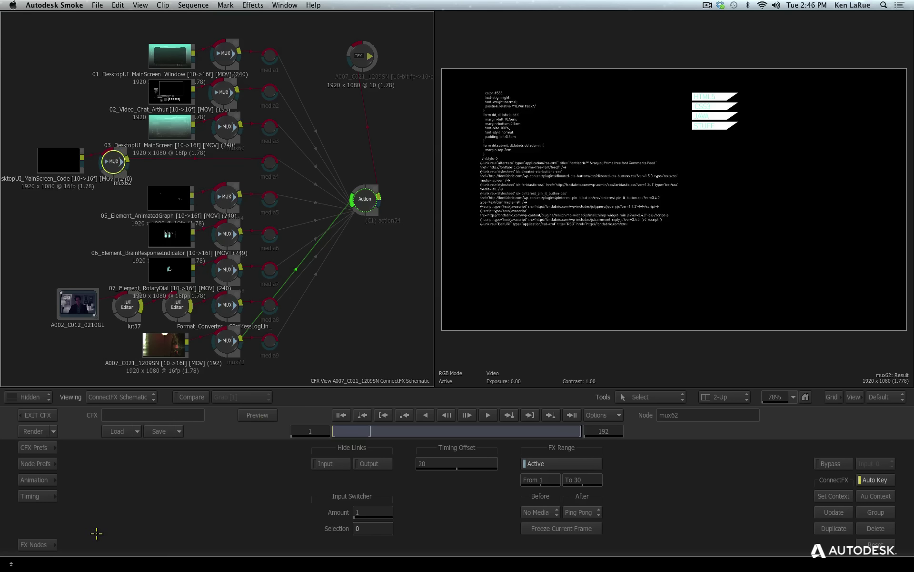
click(27, 543)
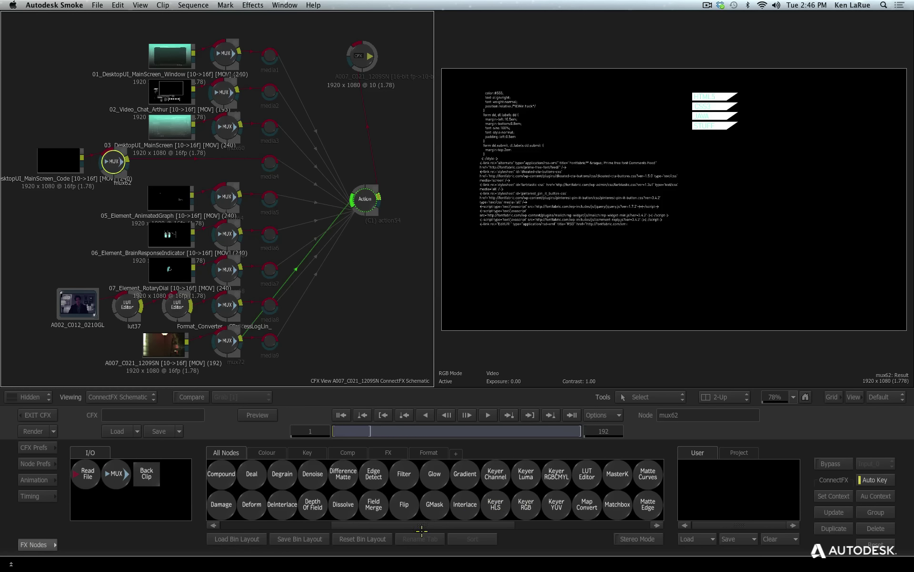
key(g)
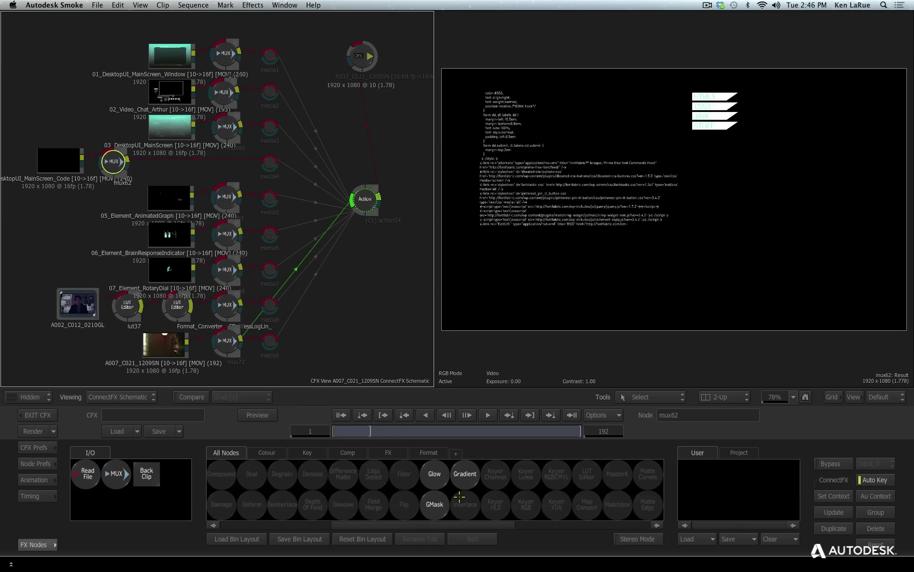
click(434, 504)
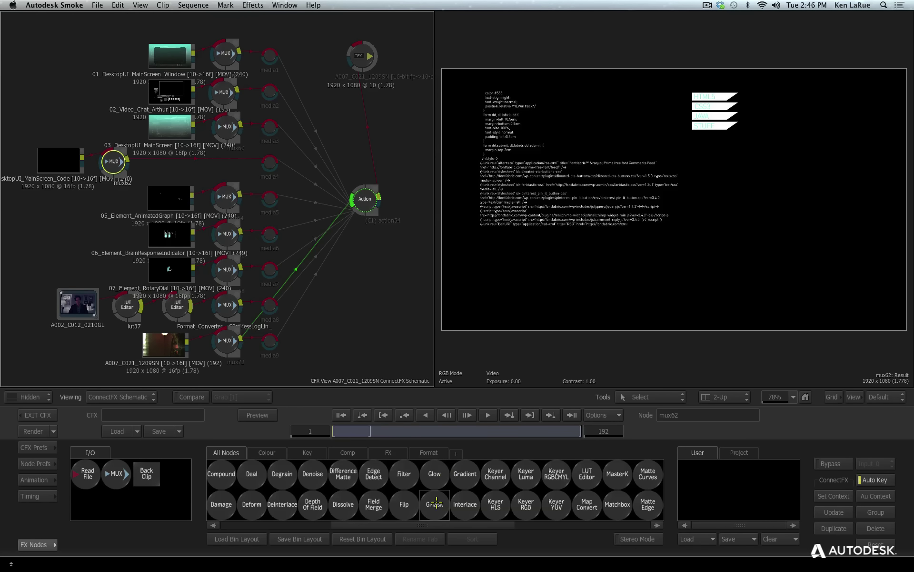
click(169, 167)
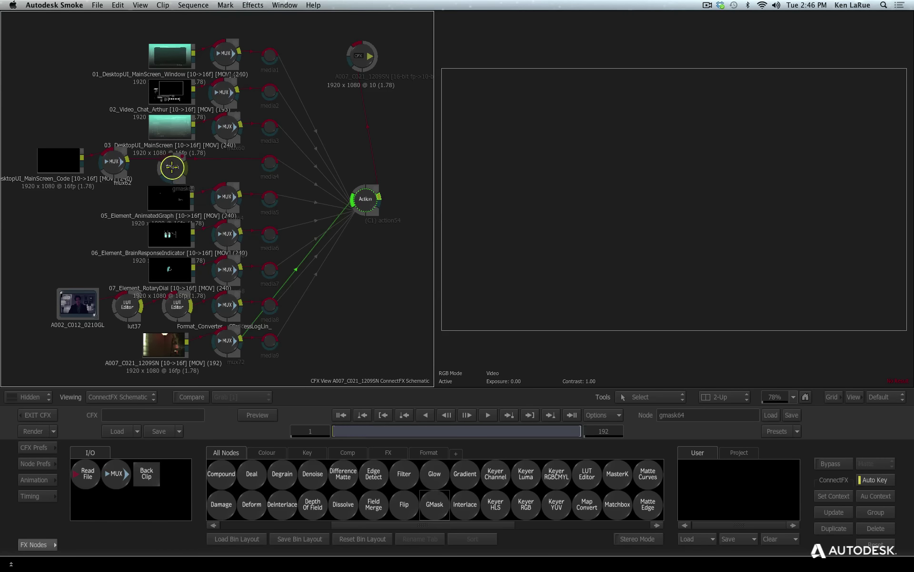
Lower the 05_Element_AnimatedGraph clip slightly and position the GMask node beside mux62, just under its link to media4.
drag(177, 241, 291, 131)
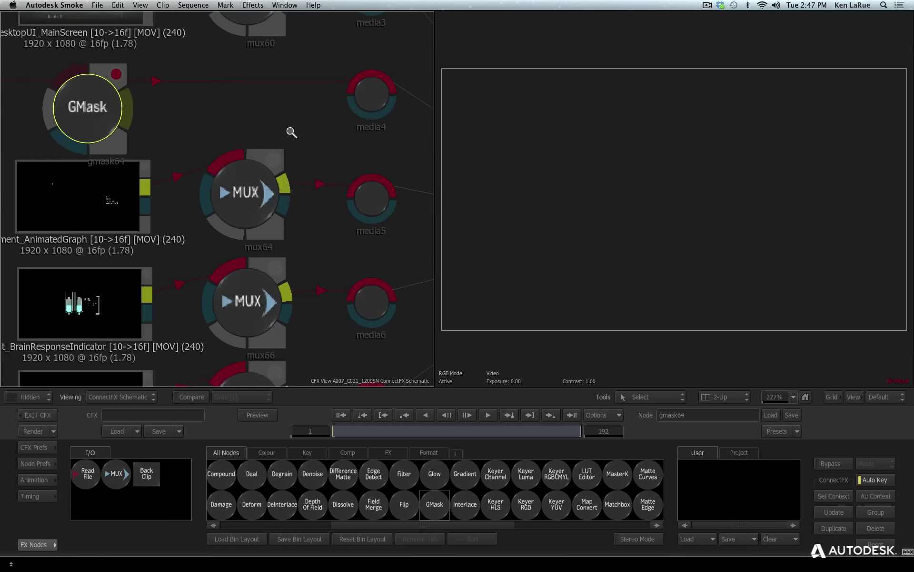
drag(226, 155, 417, 200)
drag(187, 139, 258, 185)
drag(342, 277, 347, 316)
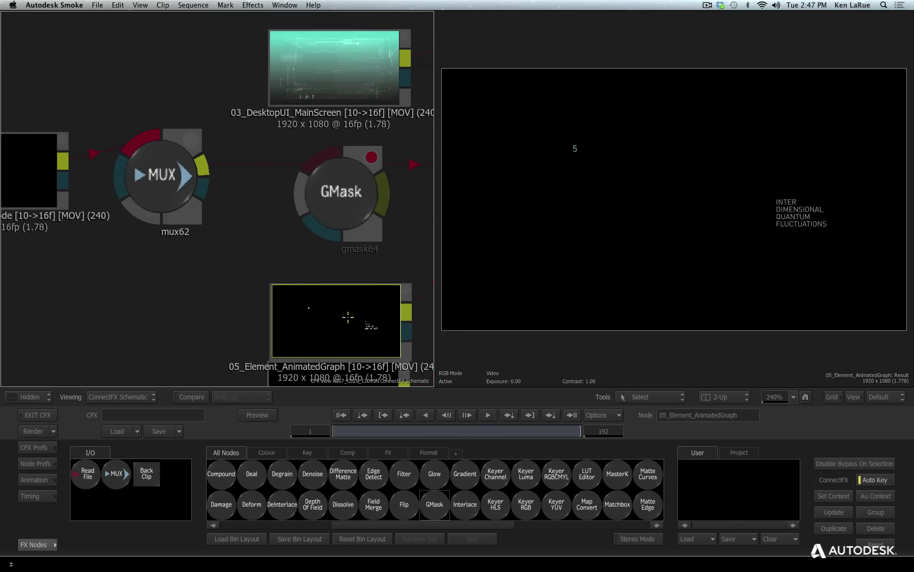
drag(347, 176, 341, 186)
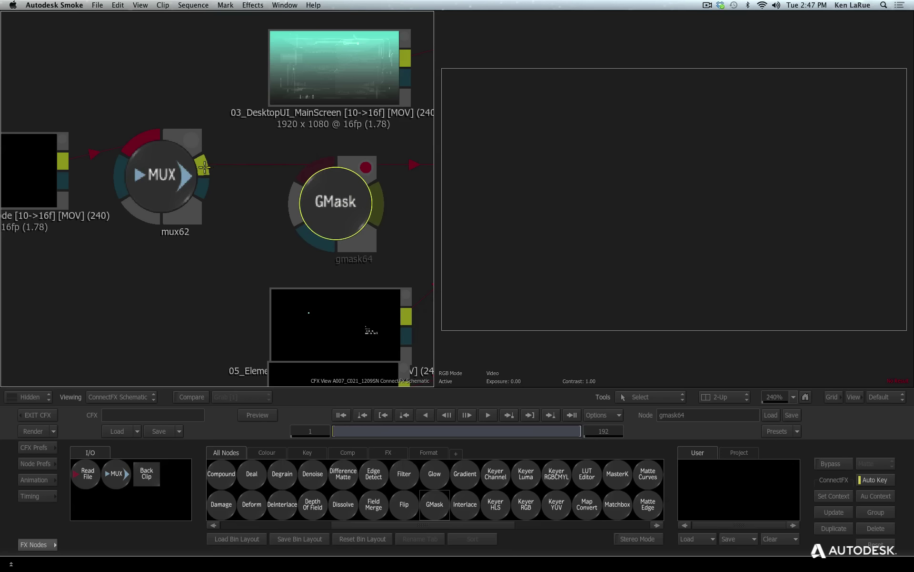
Connect mux62's output to the GMask node's front input and the GMask node's output to media4's matte input.
drag(204, 166, 314, 167)
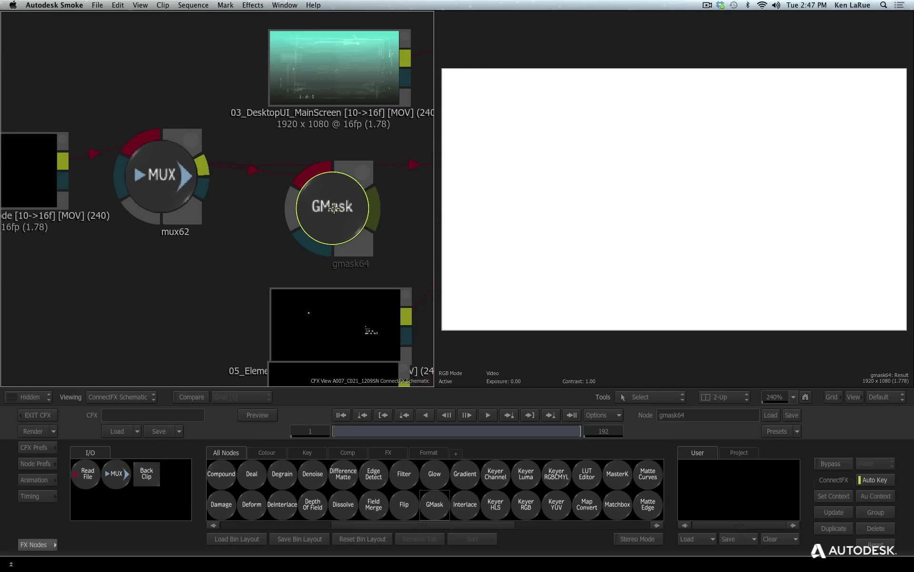
scroll(329, 281, down, 6)
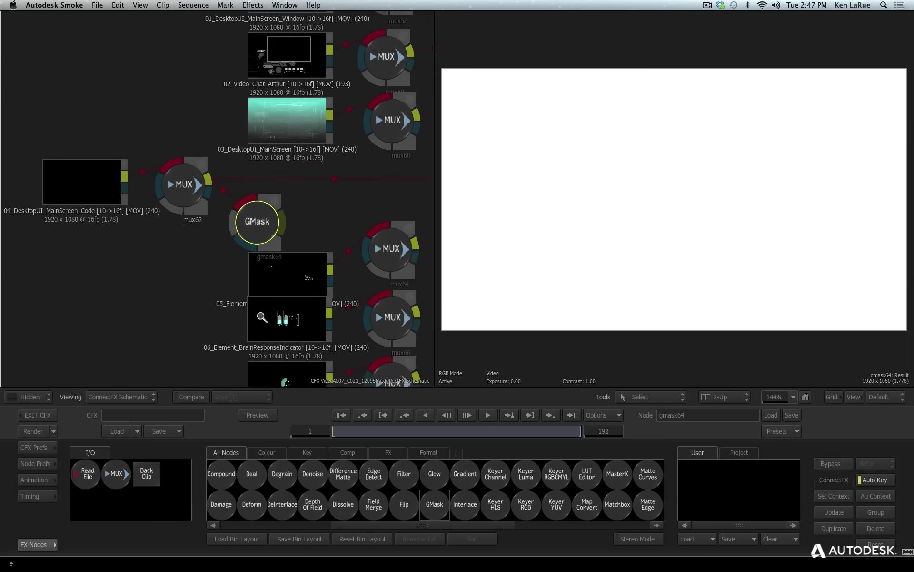
drag(277, 220, 425, 195)
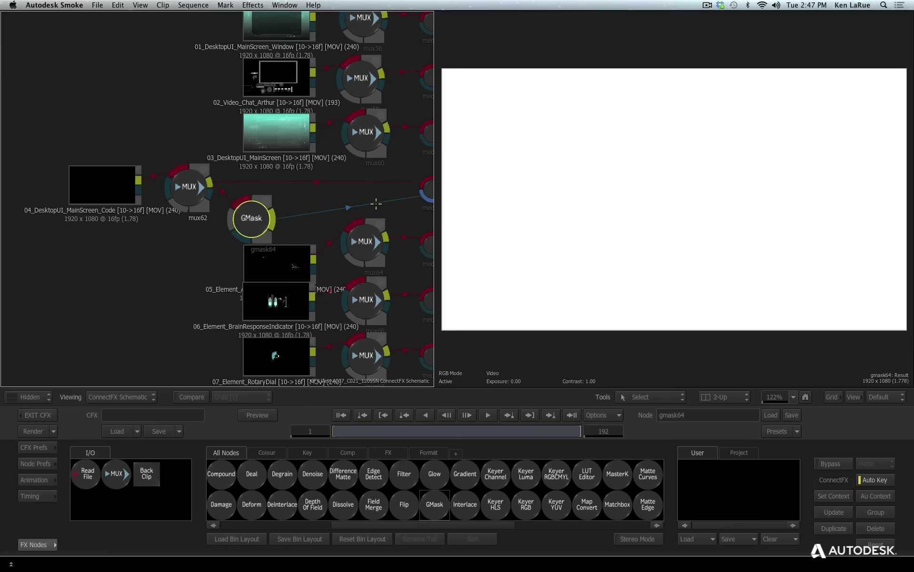
drag(367, 195, 304, 186)
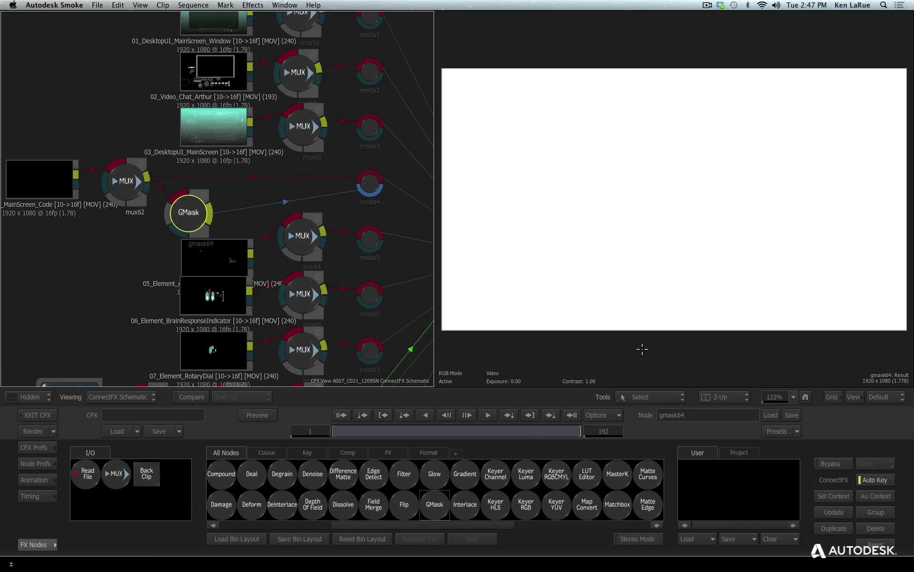
Nudge the GMask node up slightly, show its settings, and view its Front image in the output viewport.
key(F4)
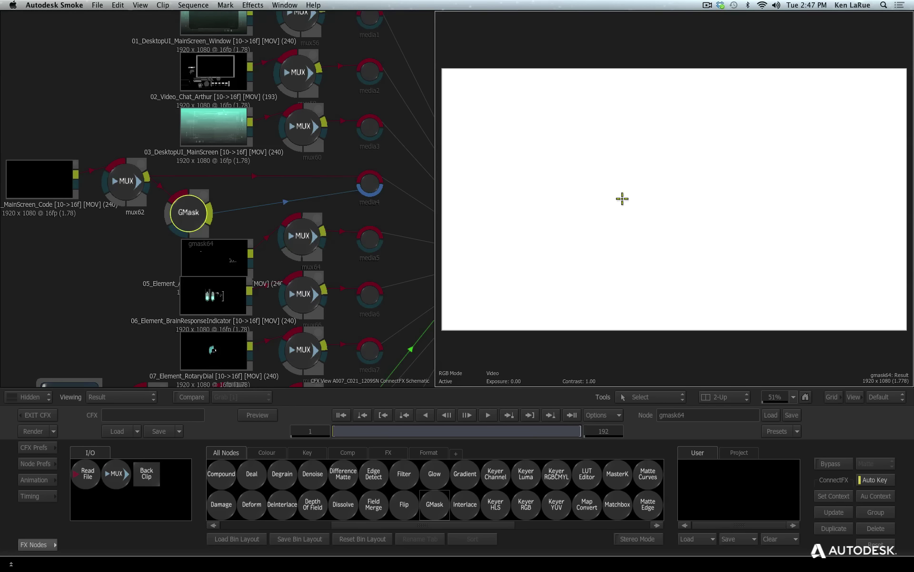
drag(185, 215, 189, 212)
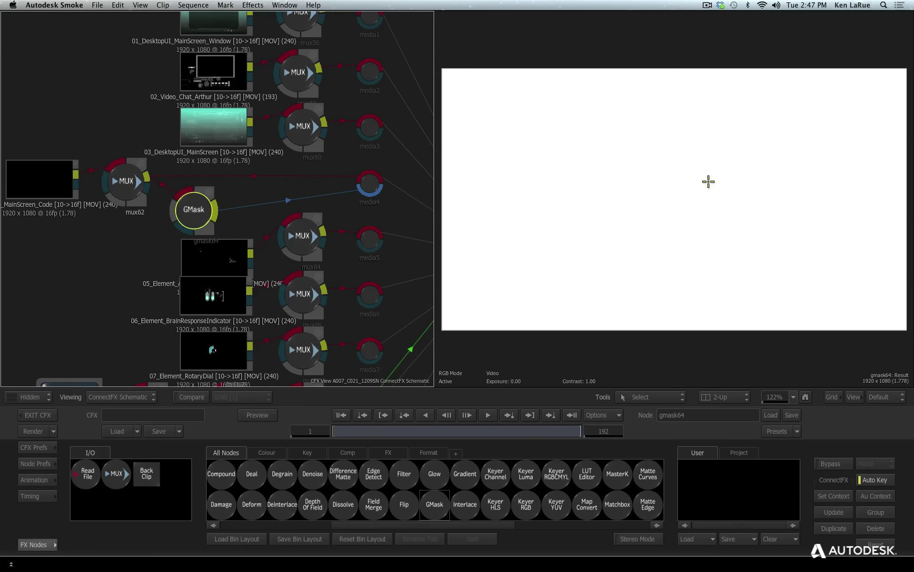
click(31, 544)
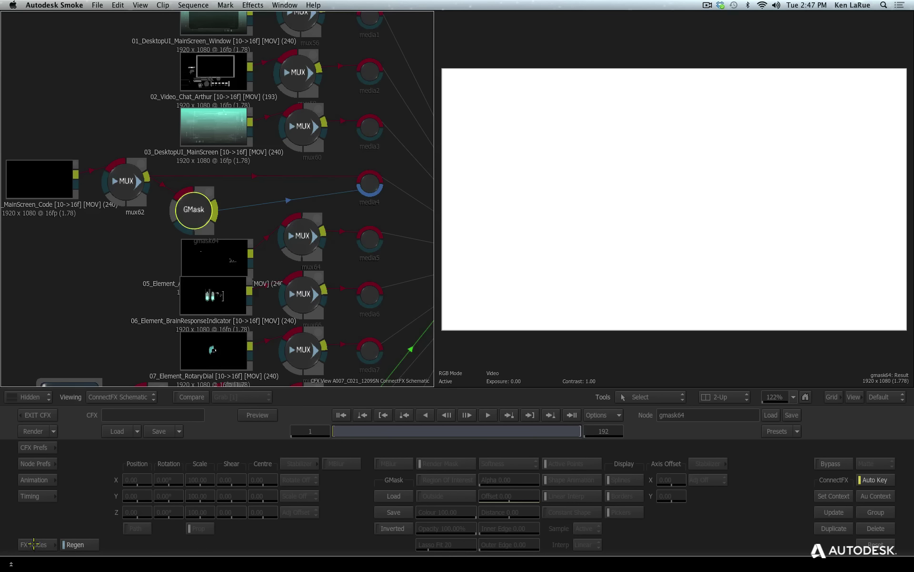
click(656, 373)
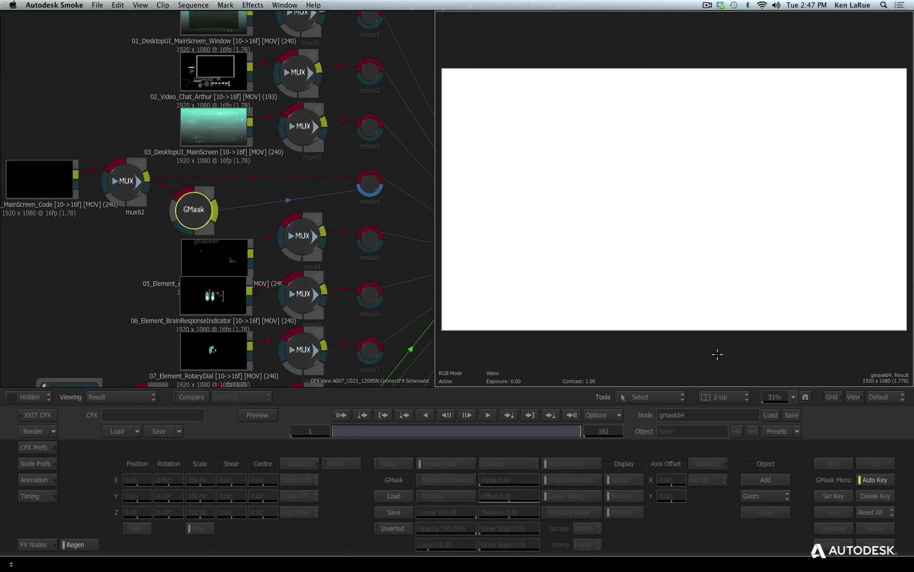
key(F1)
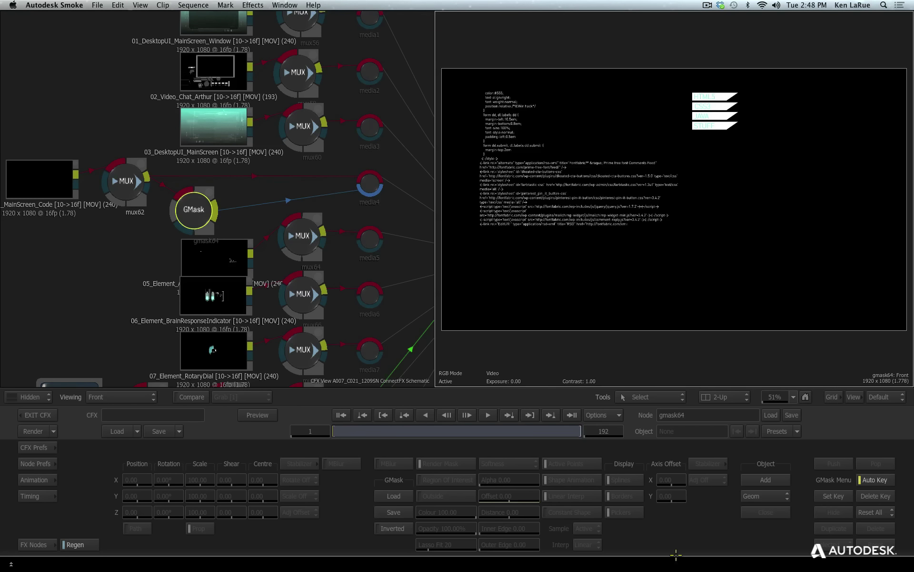
Draw a four-point mask shape around the four stacked label bars beside the code, view the result, and enable Outside.
click(767, 479)
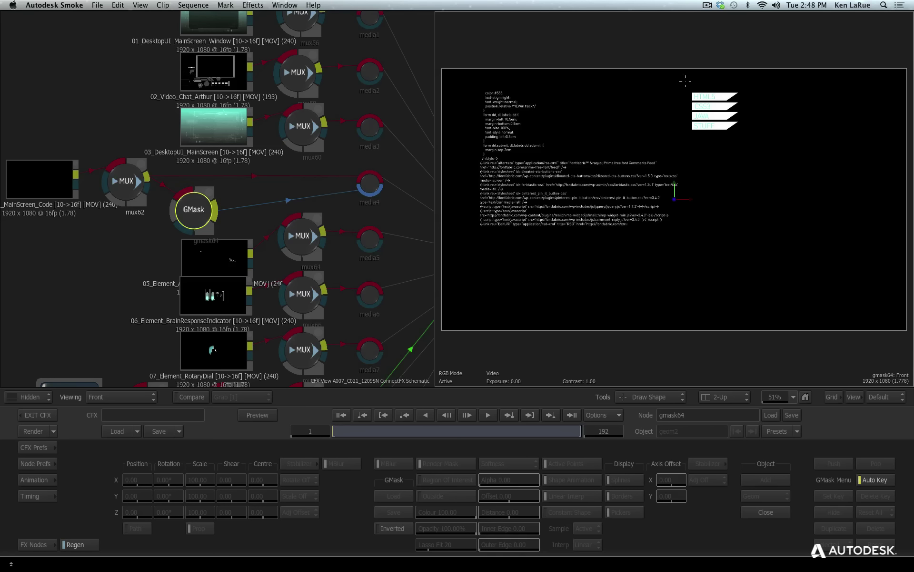
click(684, 143)
click(754, 137)
click(751, 82)
click(683, 83)
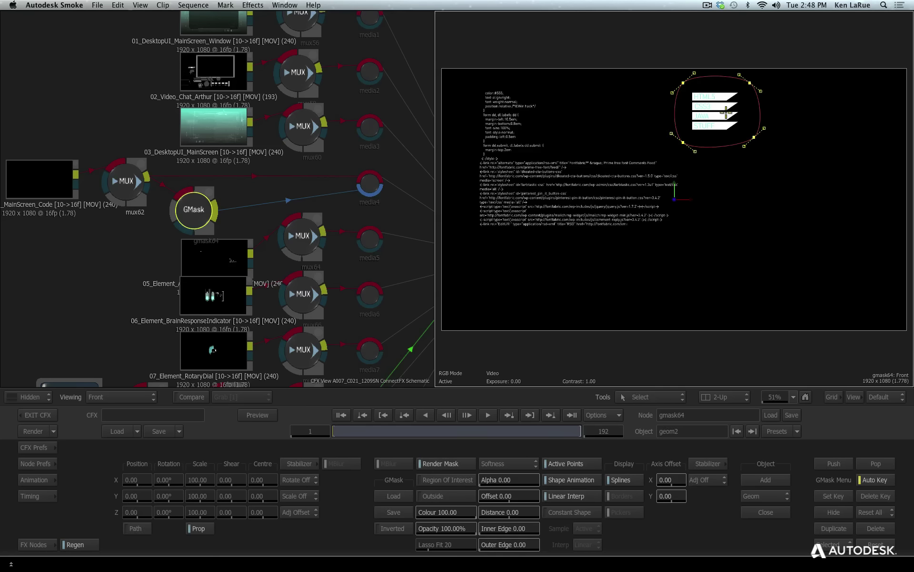
key(F4)
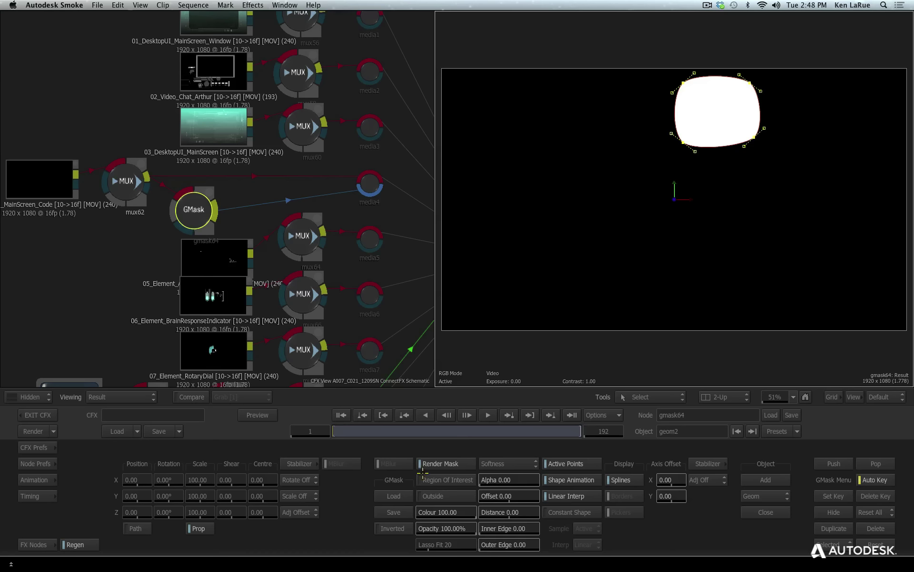
click(426, 495)
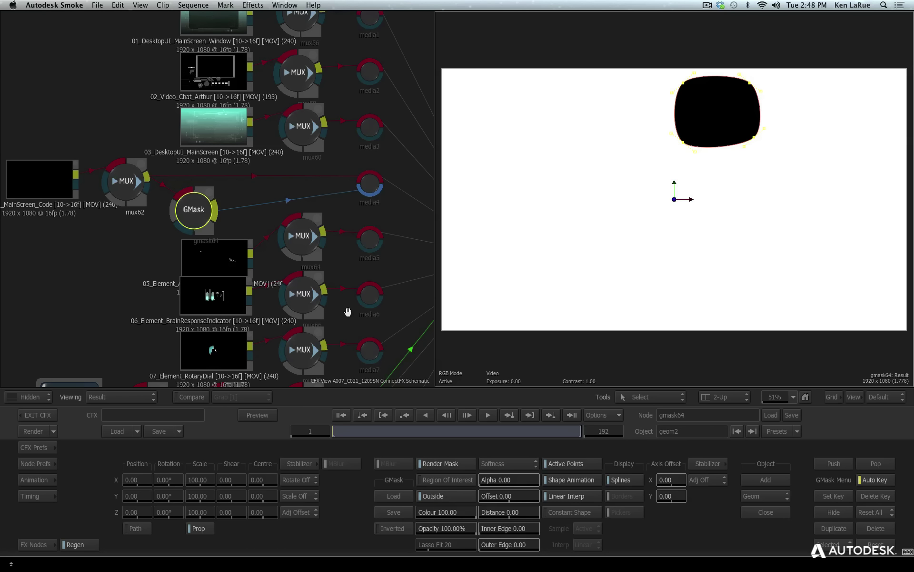
Move the Action node up slightly and open its Action schematic, fitted to the viewport.
drag(367, 255, 133, 208)
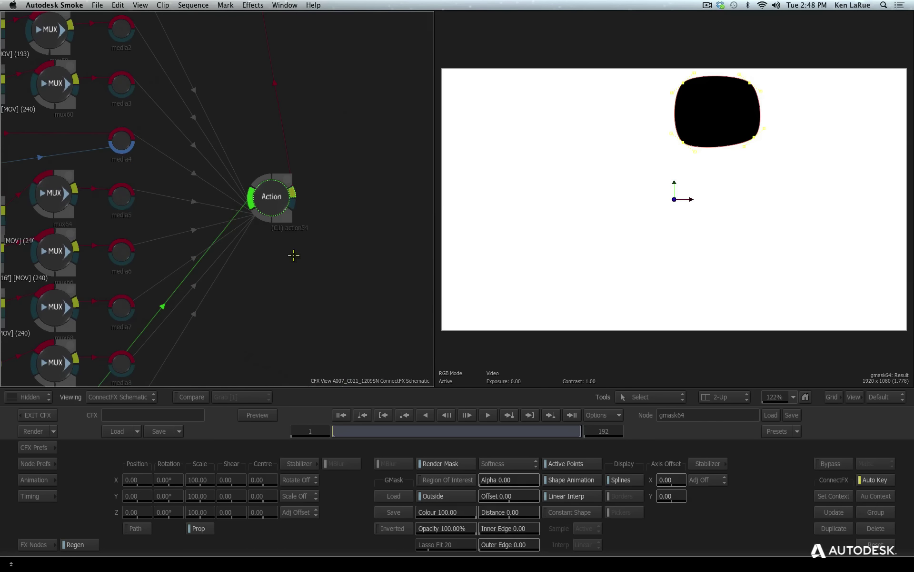
click(272, 196)
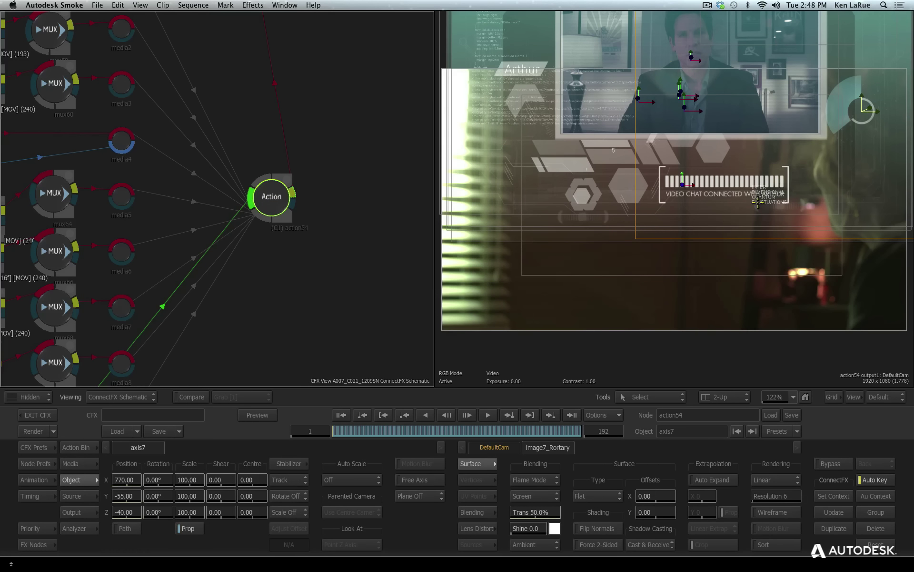
mouse_move(273, 177)
mouse_down()
mouse_move(293, 174)
mouse_move(298, 161)
mouse_move(281, 159)
mouse_up()
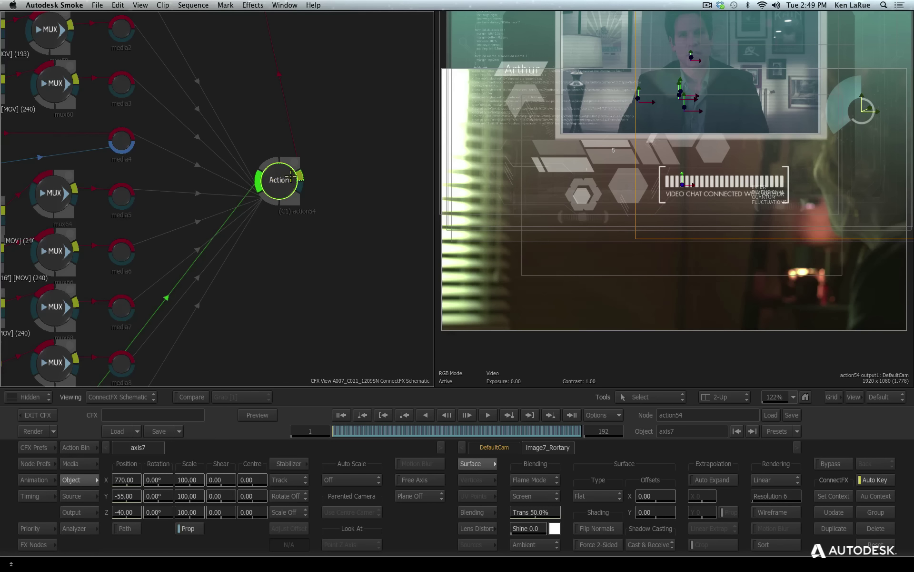
key(Escape)
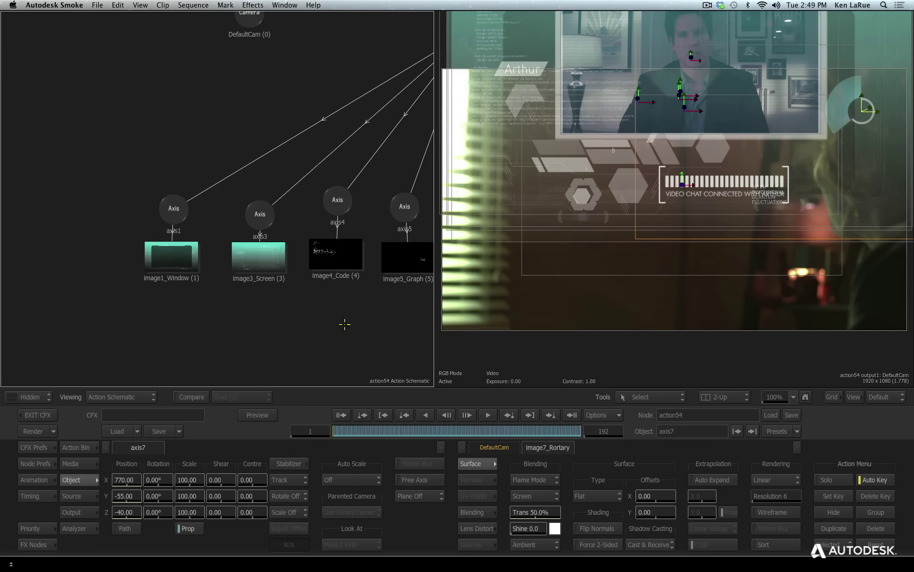
click(793, 395)
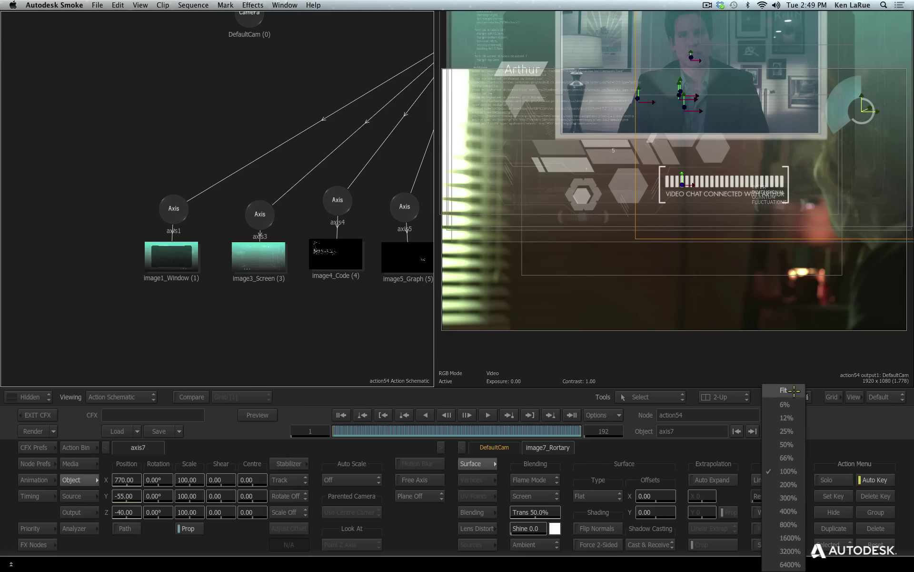
click(794, 390)
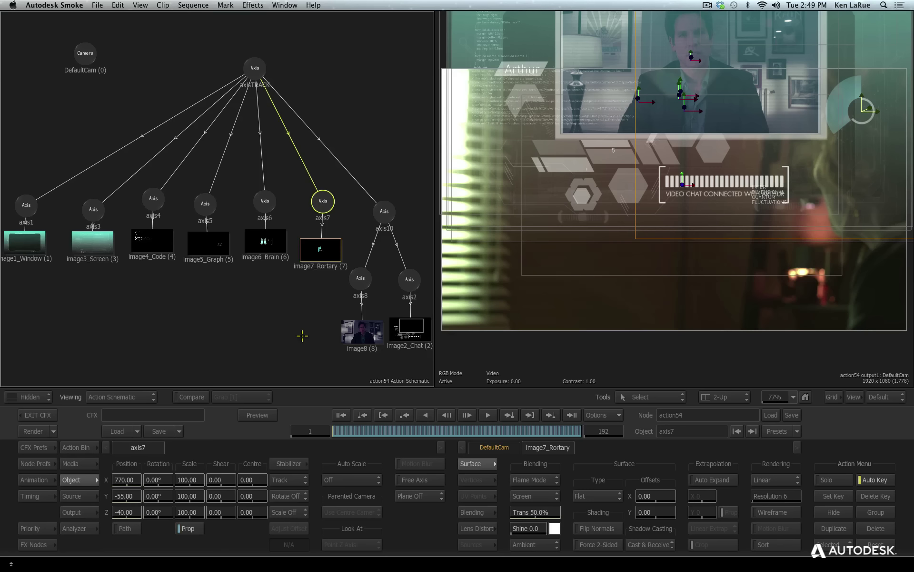
Add an Axis node above axisTRACK, attach it as axisTRACK's parent, and show the new axis's object settings.
mouse_move(259, 68)
mouse_down()
mouse_move(264, 41)
mouse_move(243, 88)
mouse_move(247, 69)
mouse_up()
click(76, 447)
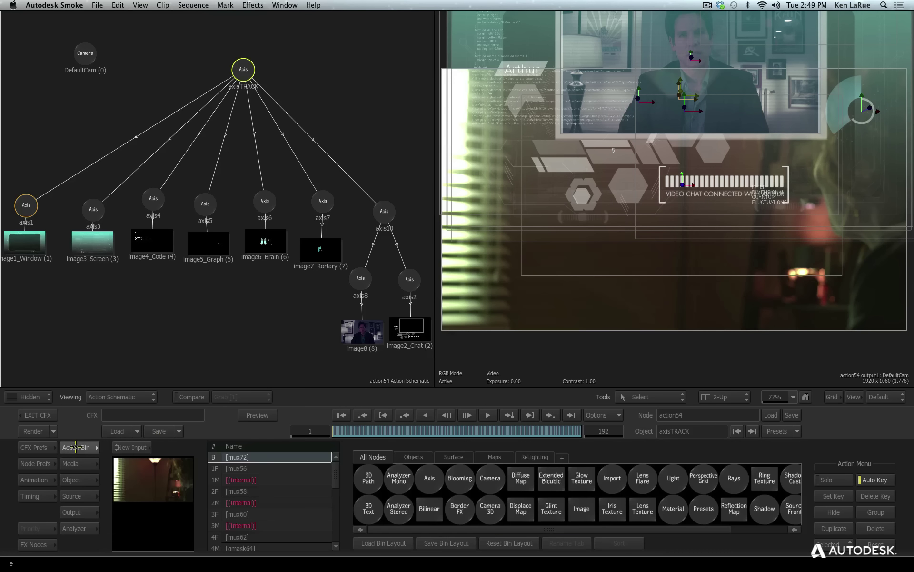
click(429, 478)
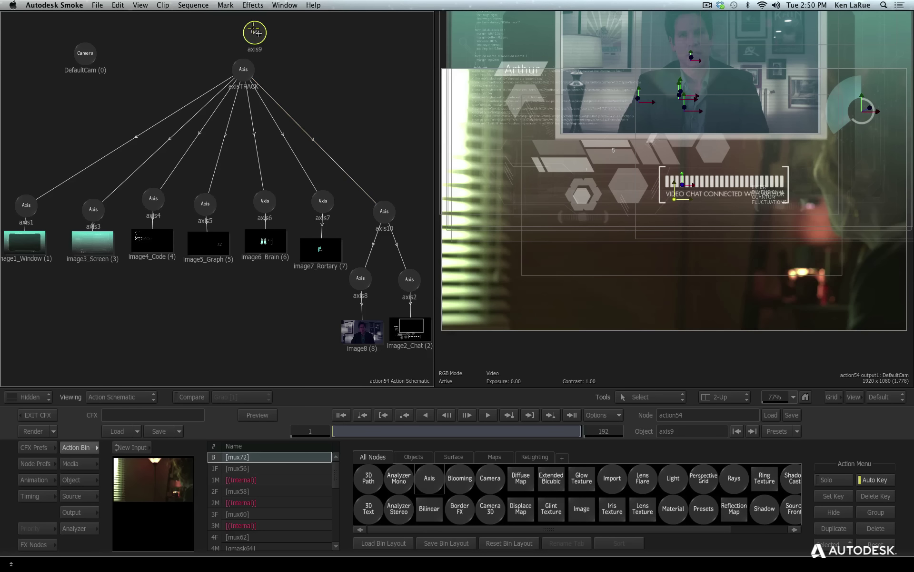
click(254, 29)
drag(253, 25, 247, 21)
double_click(245, 28)
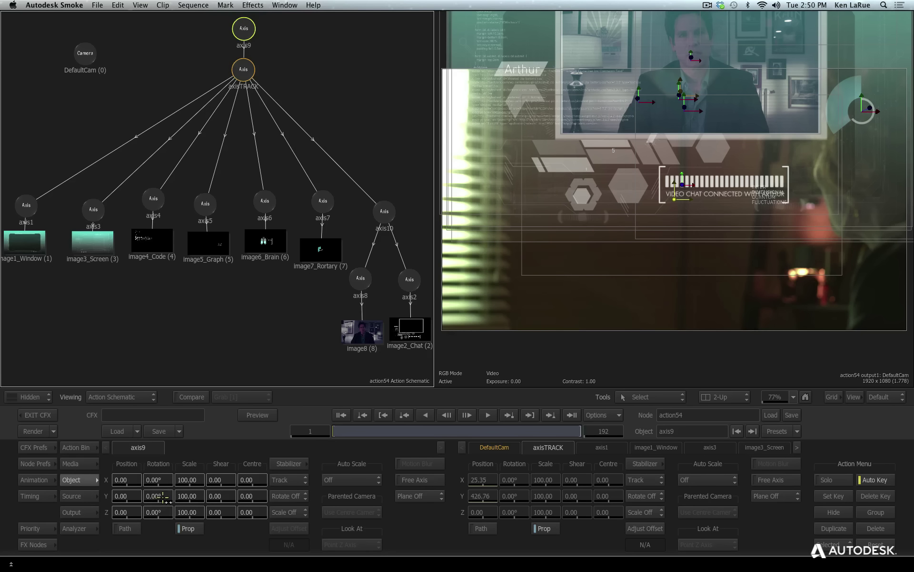
Set the new parent axis to Y rotation 40°, proportional scale 67, X position -129 and Y position -104.
drag(167, 500, 190, 496)
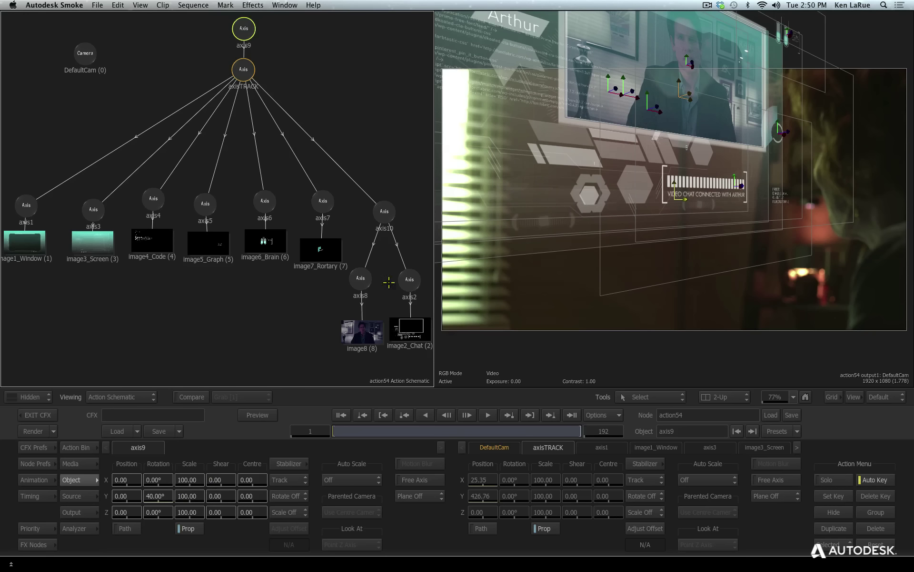
drag(195, 495, 179, 497)
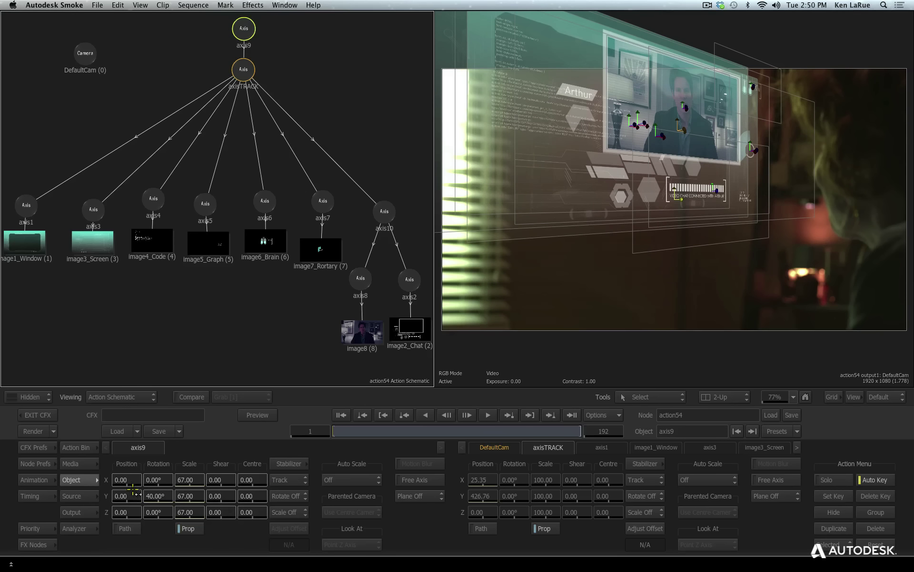
drag(131, 475, 62, 479)
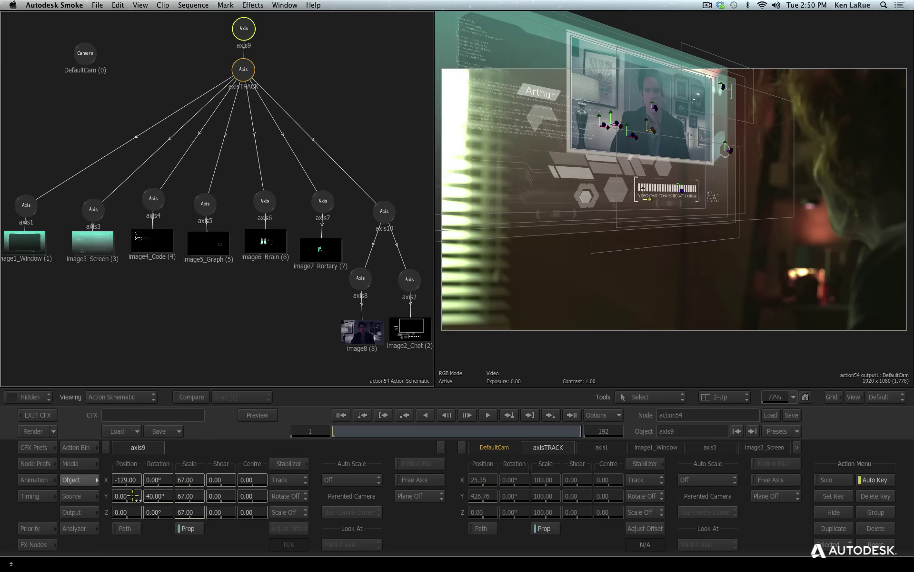
drag(134, 496, 76, 504)
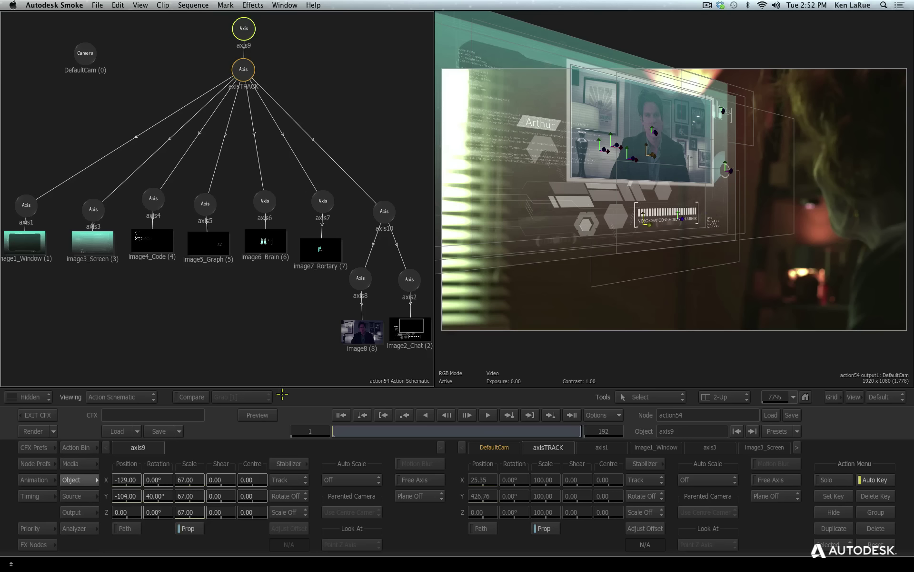
Set Front and Back to Off for the mux72 background in the Action media settings.
click(71, 464)
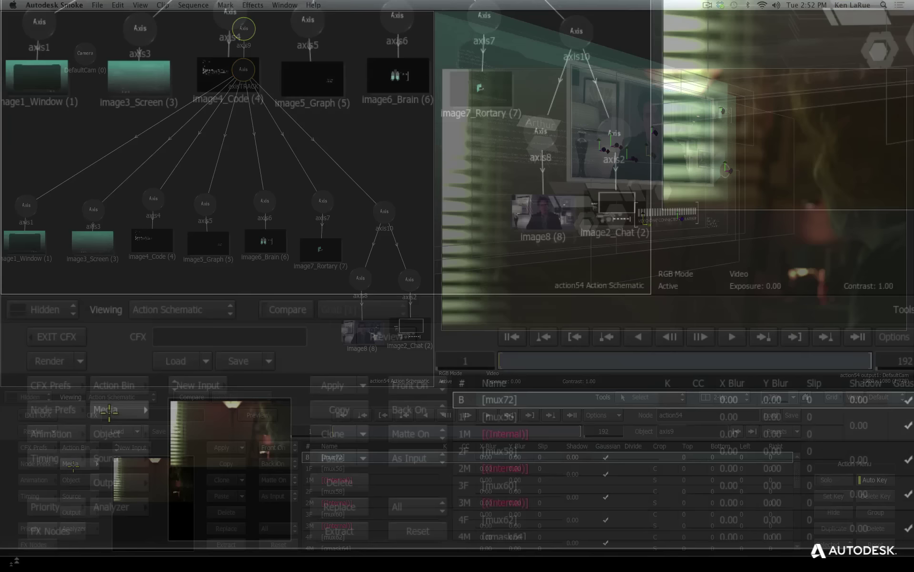
mouse_move(416, 415)
mouse_down()
mouse_move(416, 407)
mouse_move(428, 423)
mouse_up()
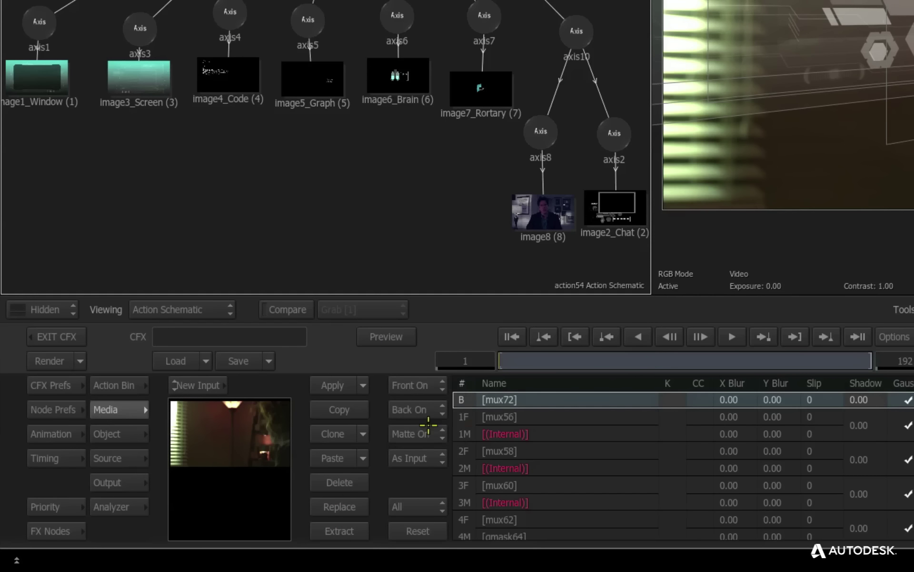
click(428, 425)
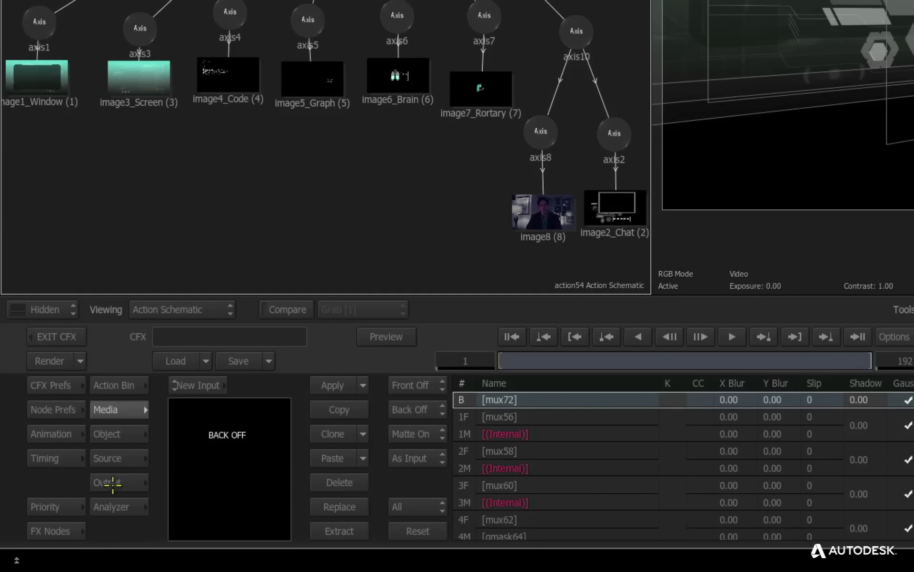
Compare the Action node's output1 Comp and output1_copy Matte outputs, then return to the ConnectFX schematic.
click(113, 483)
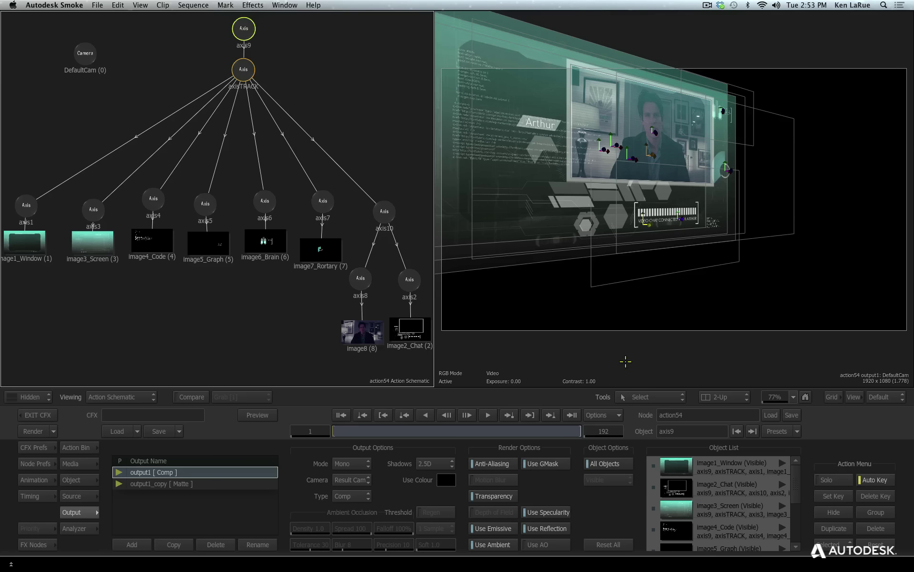
click(188, 485)
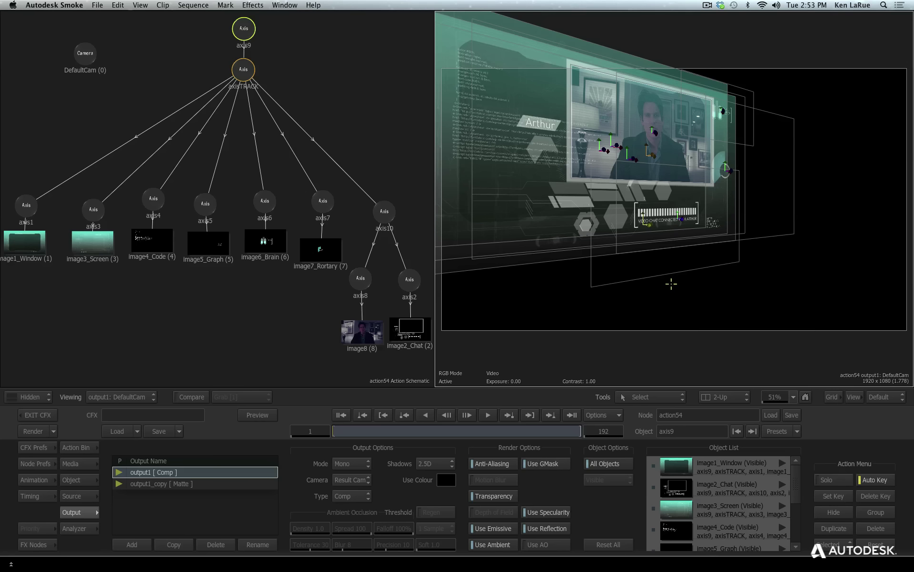
key(Down)
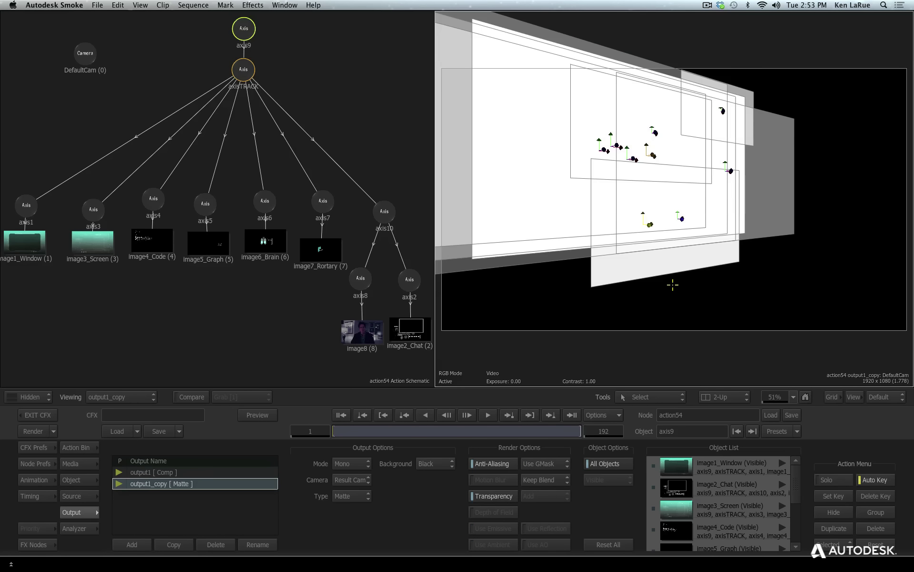
key(Up)
key(Down)
key(Up)
key(Down)
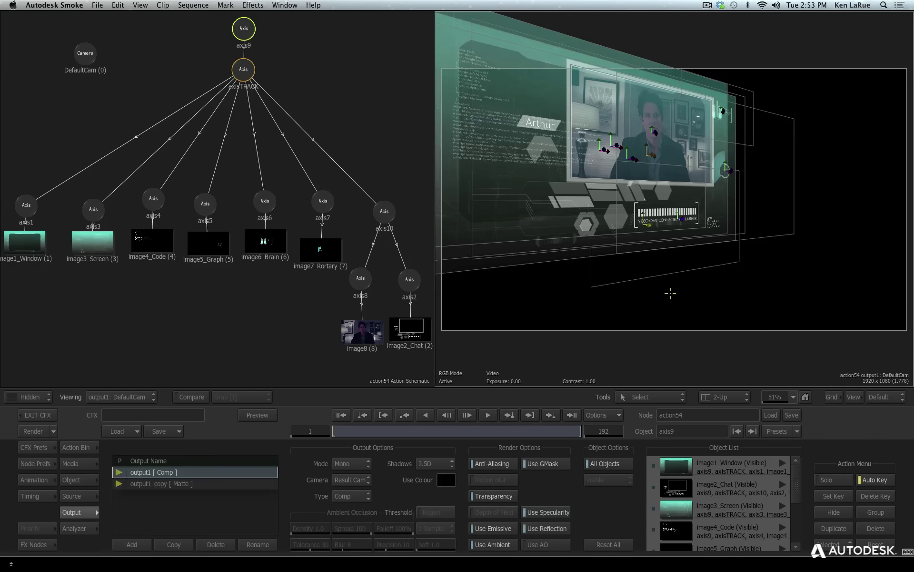
key(Up)
click(252, 333)
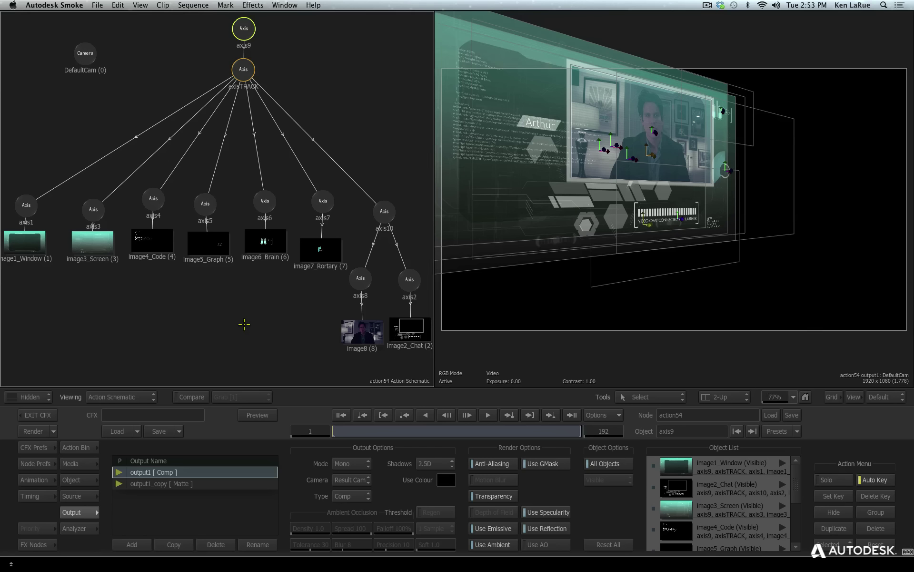
key(Escape)
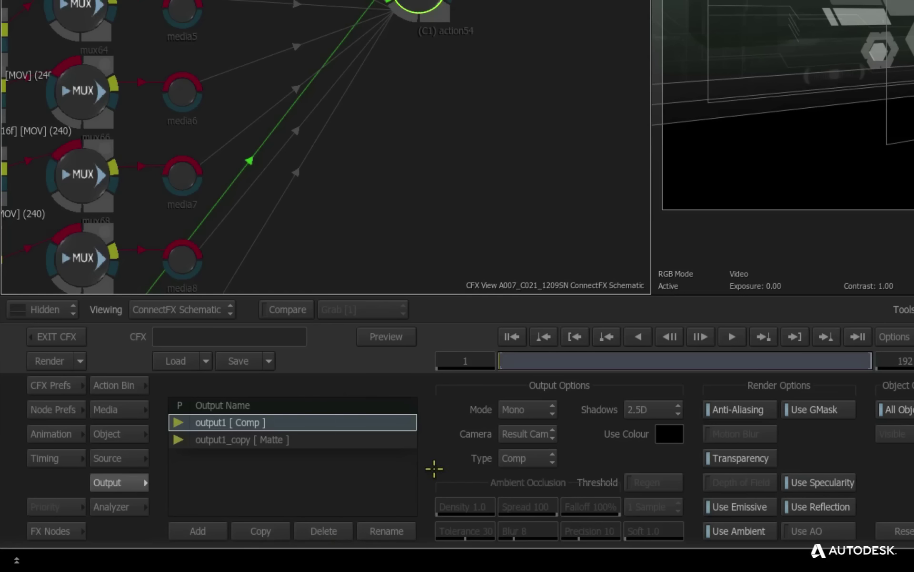
Copy the Action node's output1 Comp output as a new output named Z Depth with its type set to Z-Depth.
click(543, 459)
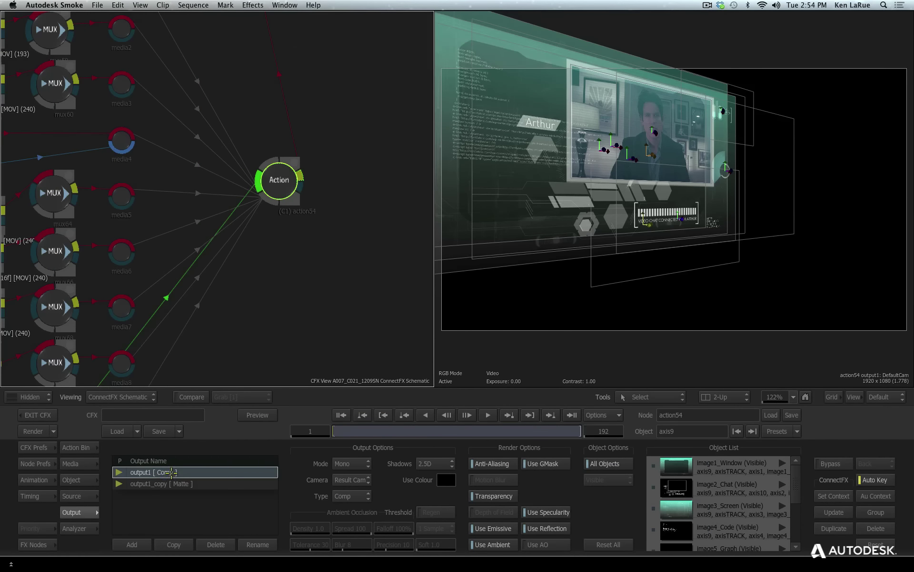
click(172, 547)
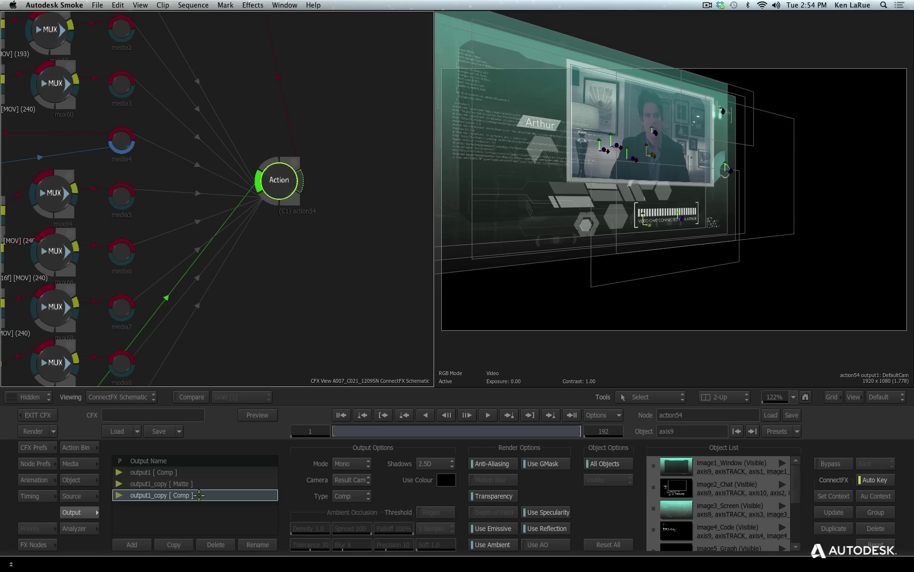
click(253, 544)
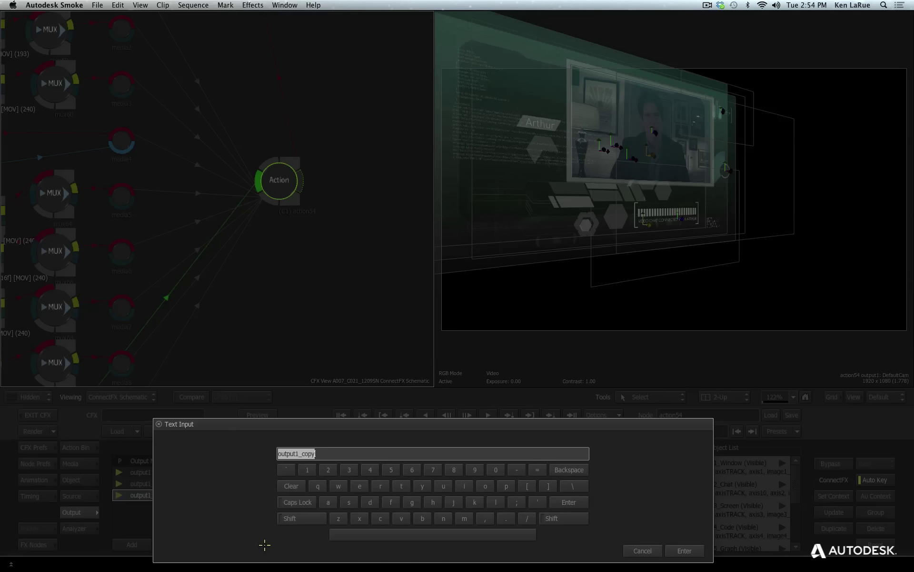
key(BackSpace)
text(Z)
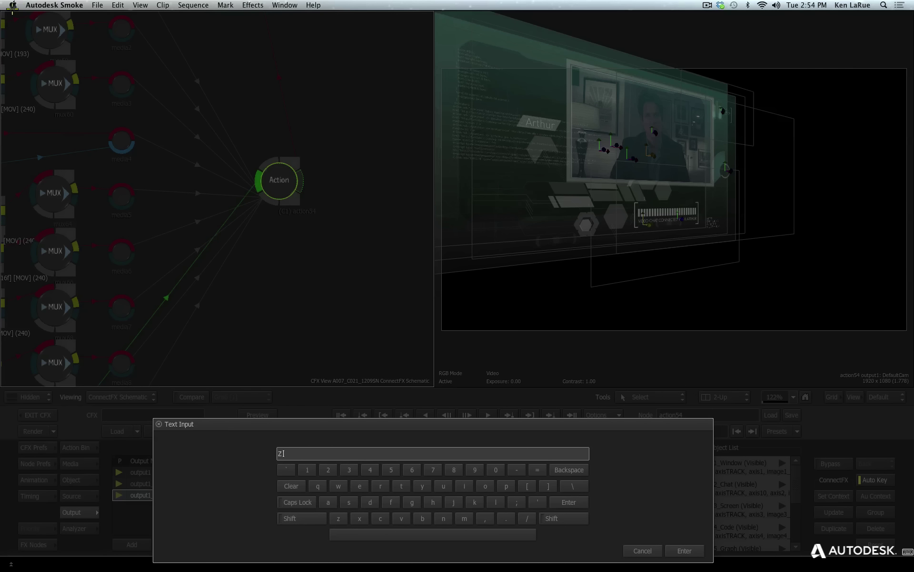
text( Depth)
click(685, 550)
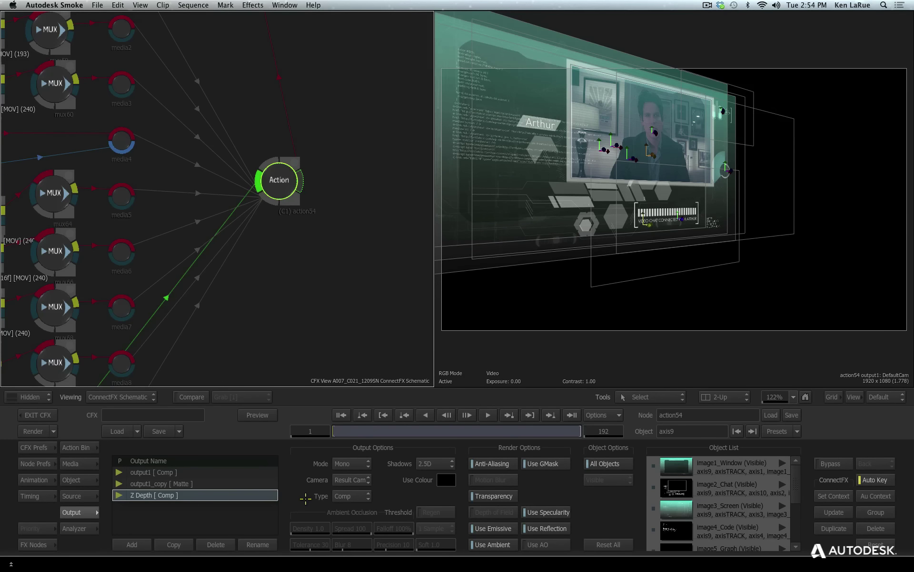
click(343, 495)
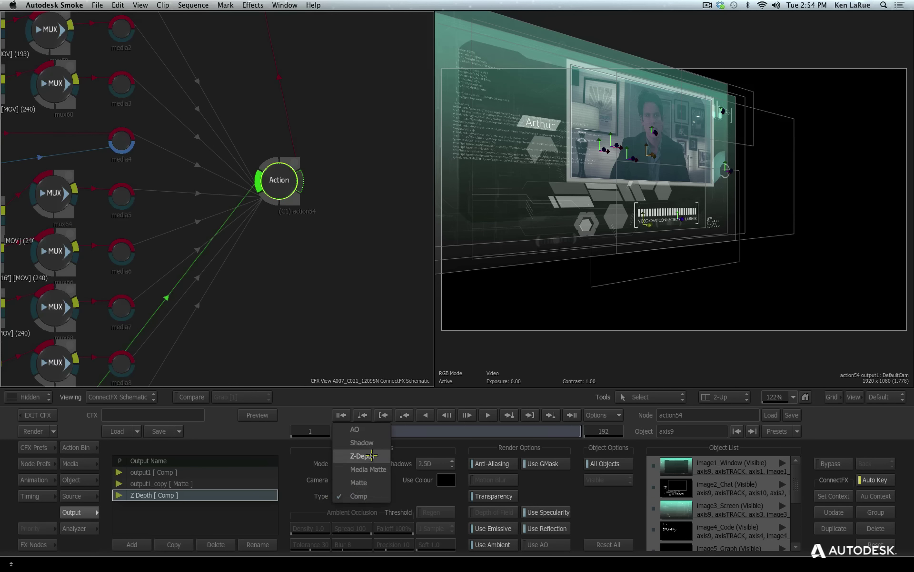
click(380, 460)
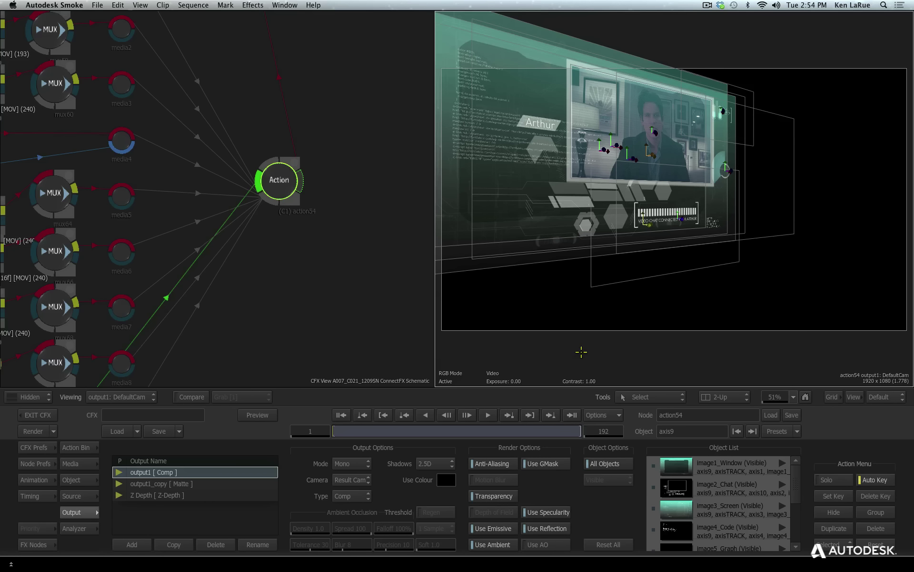
Cycle through the Action node's Comp, Matte and Z-Depth outputs in the viewer to compare them.
key(F4)
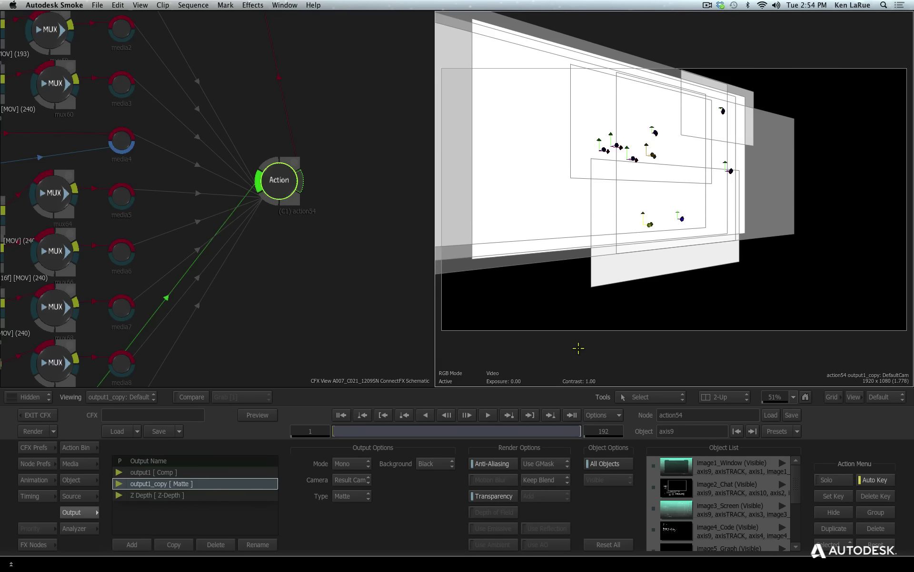
key(F4)
key(F4)
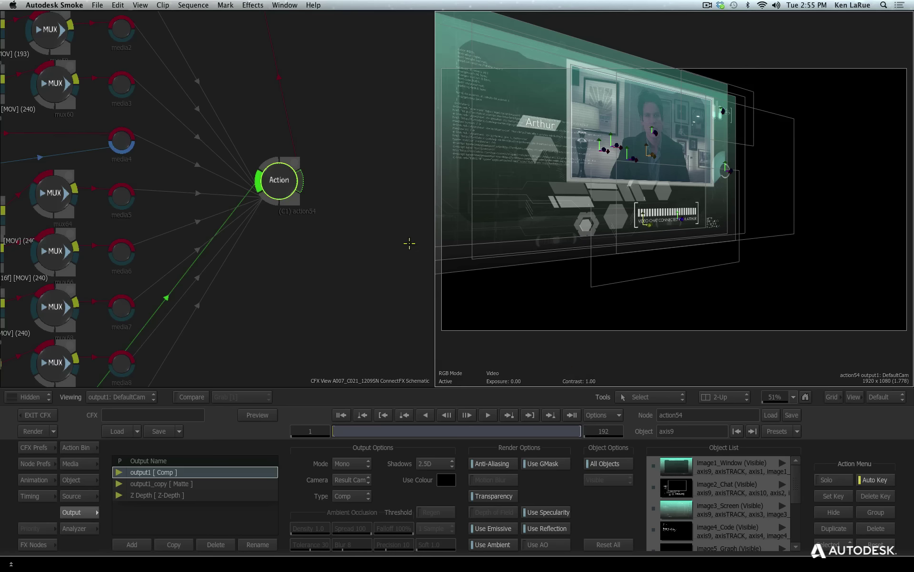
Expand the Action node to list its three outputs and widen it until the full output names fit.
drag(276, 175, 261, 177)
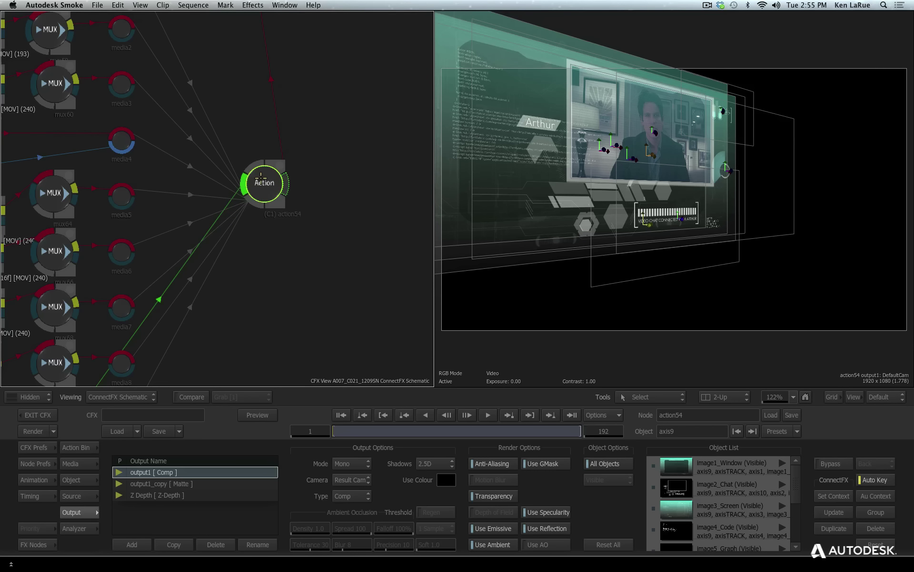
mouse_move(261, 177)
mouse_down()
mouse_move(282, 160)
mouse_move(270, 164)
mouse_up()
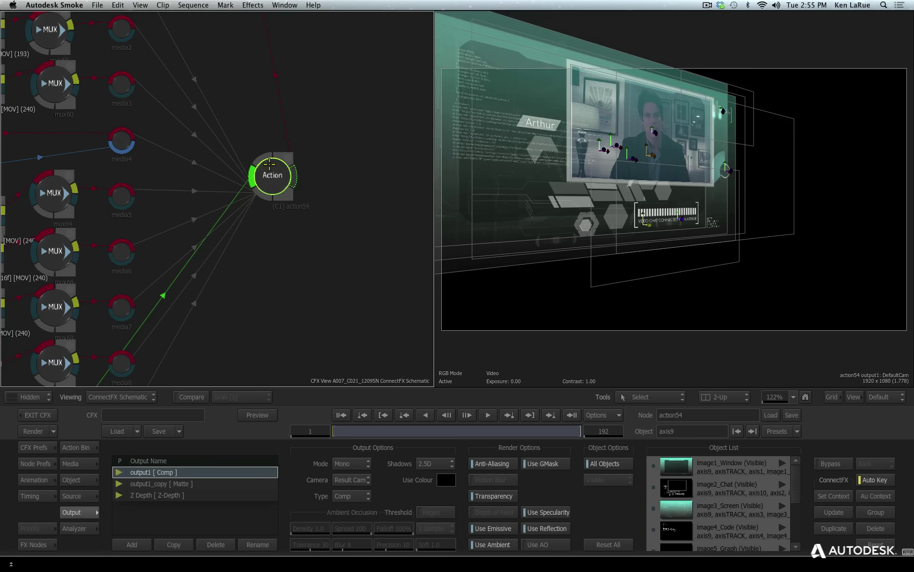
click(269, 164)
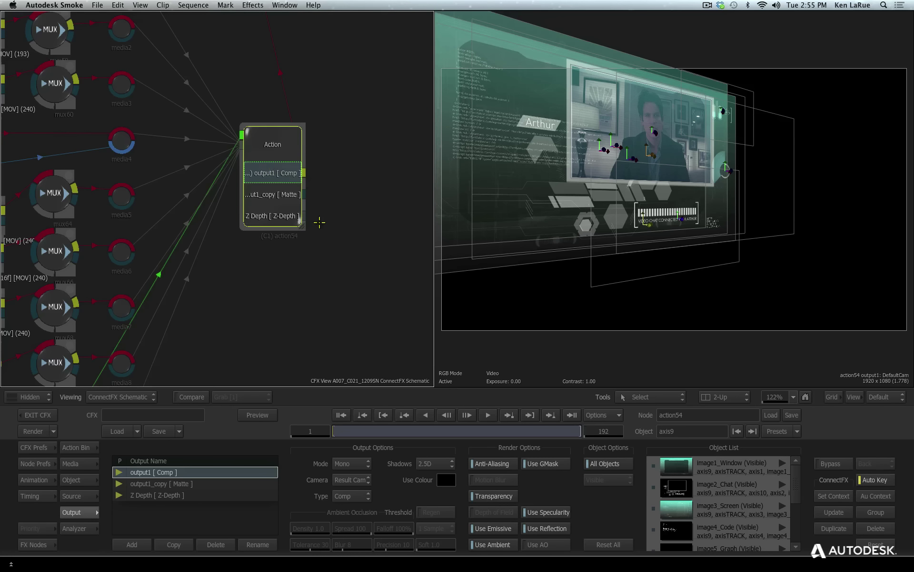
drag(302, 219, 351, 226)
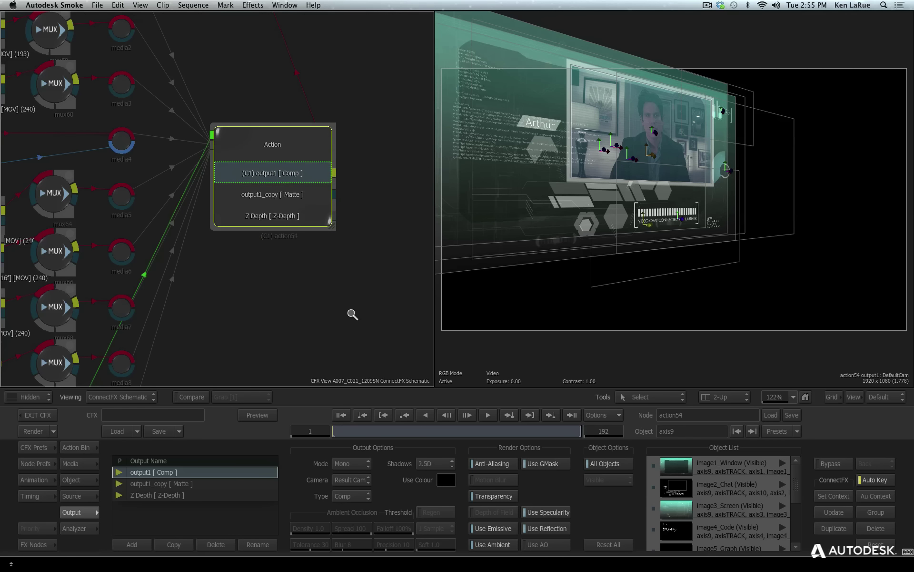
Move the A007_C021_1209SN result node down beside the Action node's outputs in the ConnectFX schematic.
key(minus)
click(245, 91)
drag(244, 90, 322, 195)
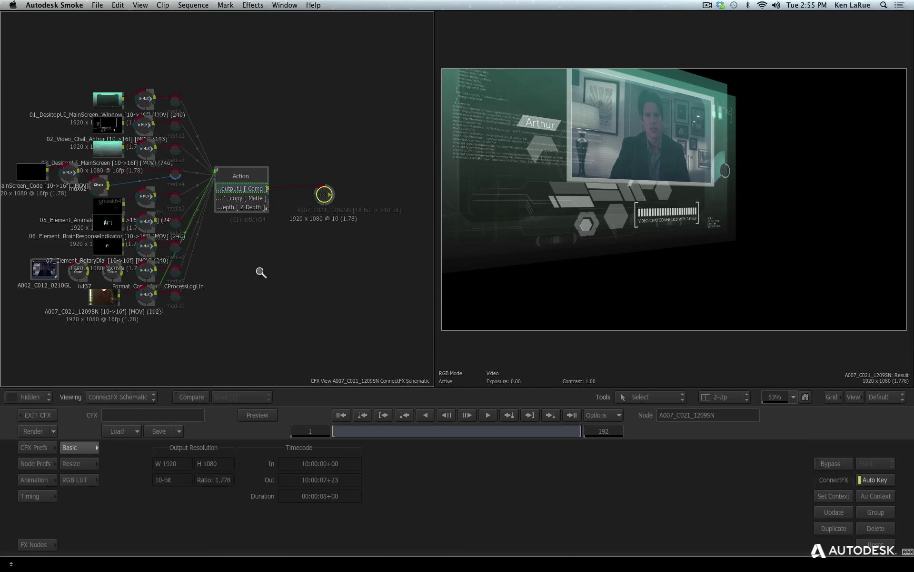
key(plus)
key(minus)
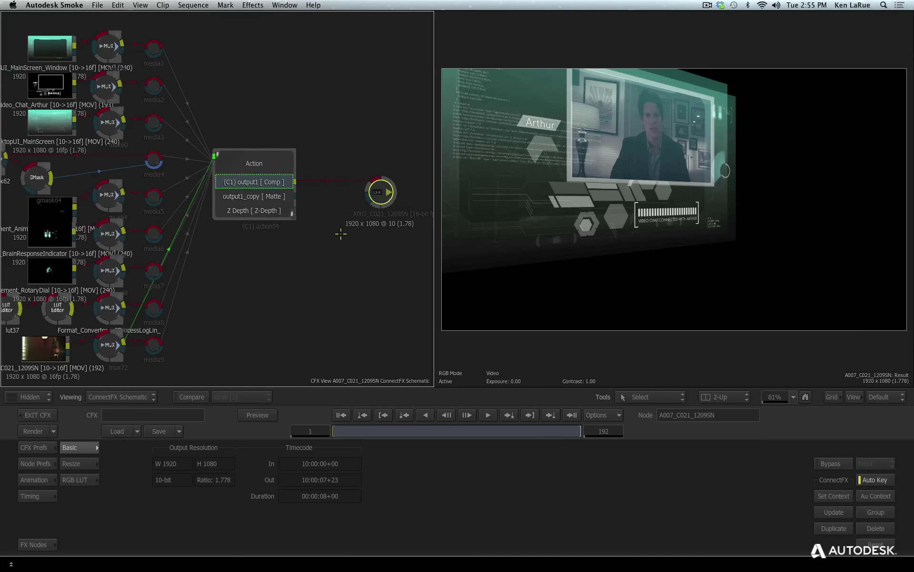
Insert a Depth Of Field node on the link between the Action node's Comp output and the result node.
click(34, 544)
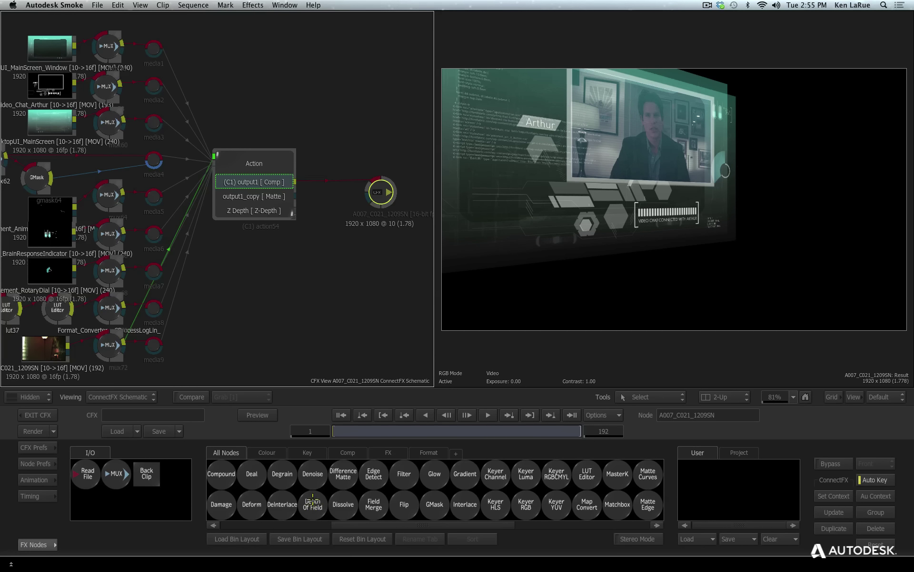
drag(313, 504, 324, 181)
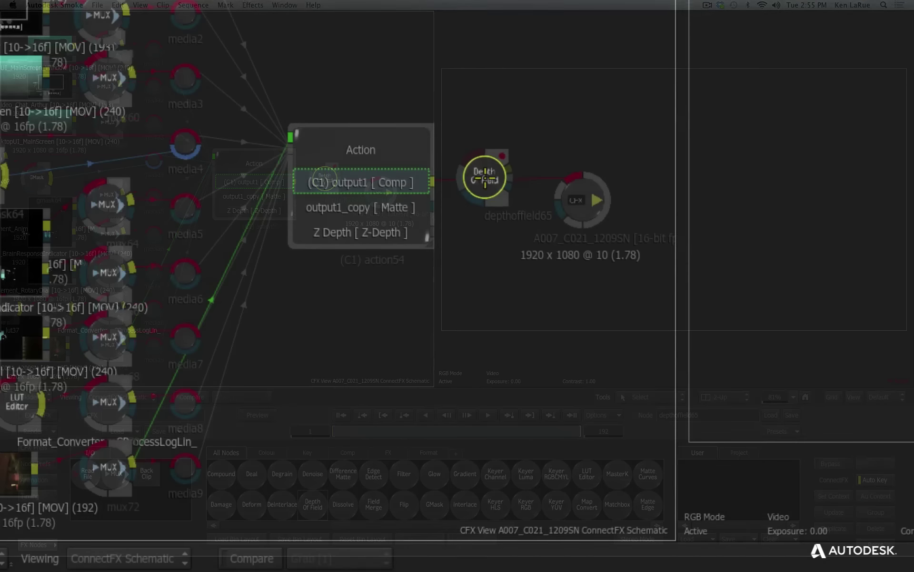
drag(485, 179, 486, 180)
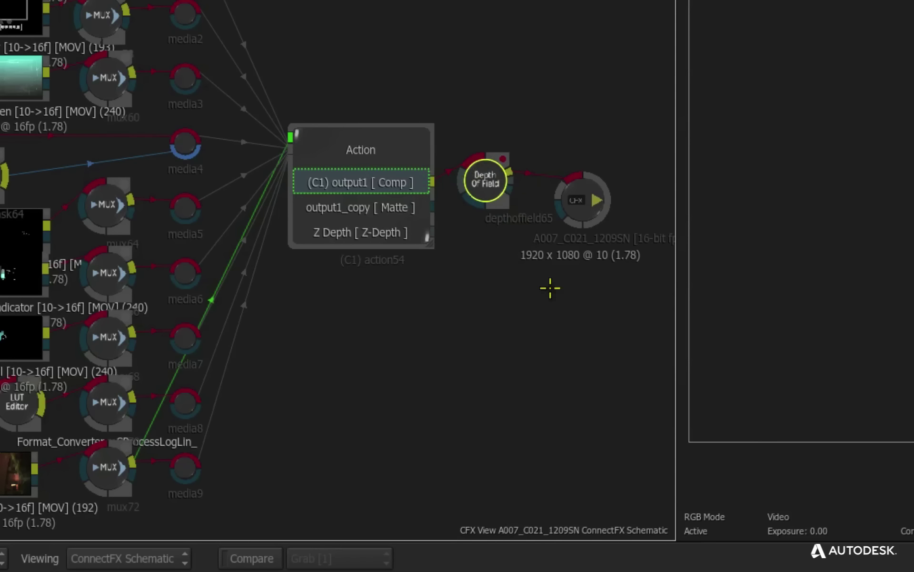
Connect the Action node's Z Depth output to the Z-depth input of the Depth Of Field node.
drag(505, 315, 438, 361)
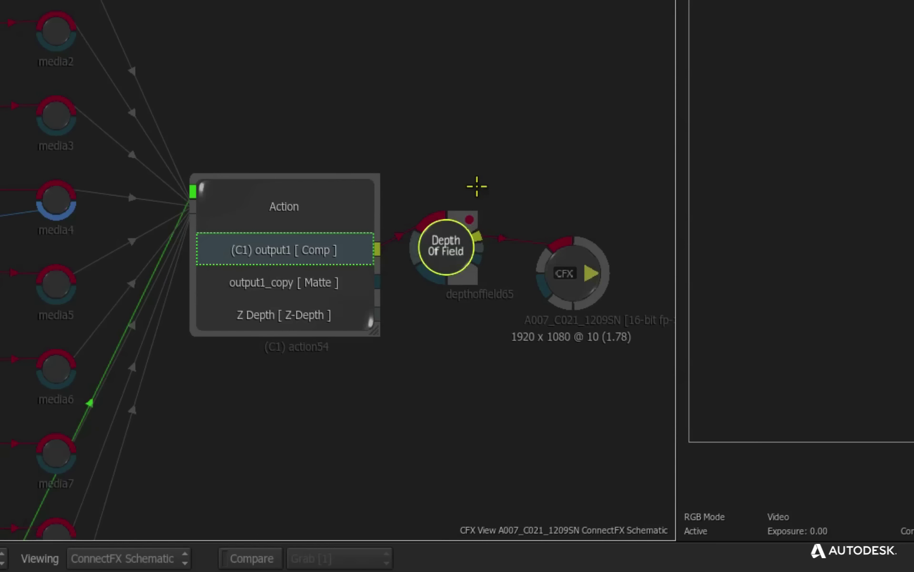
drag(416, 246, 427, 270)
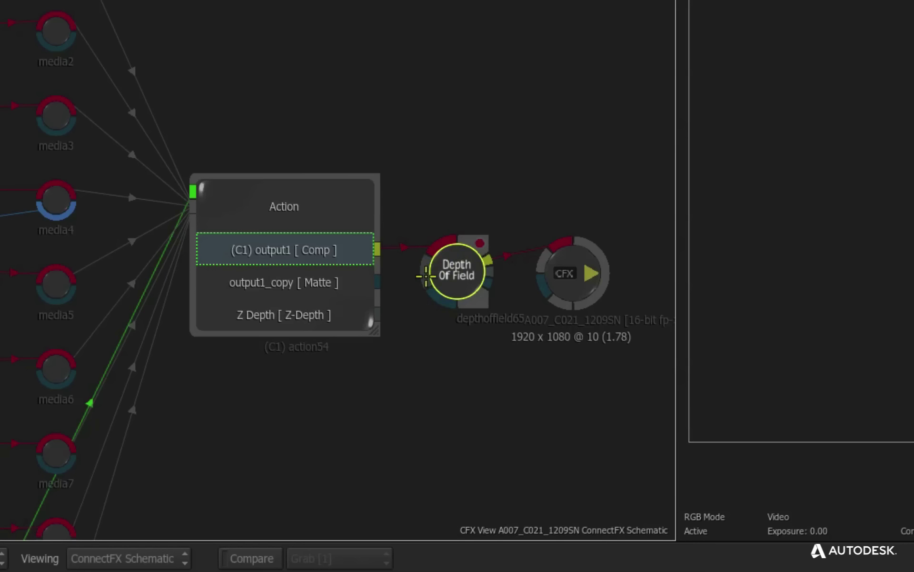
drag(375, 314, 426, 270)
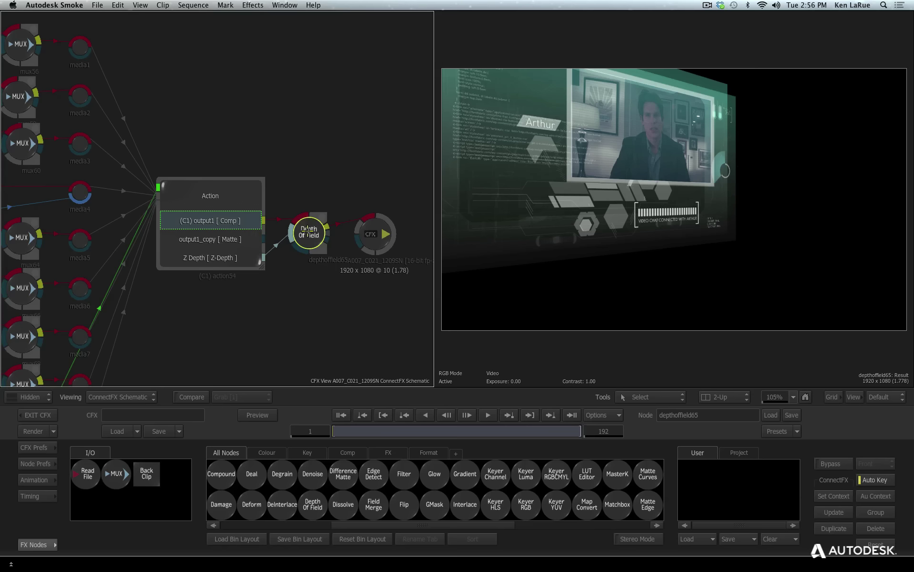
Show the Depth Of Field node's settings and set its proportional blur width and height to 649.
double_click(308, 233)
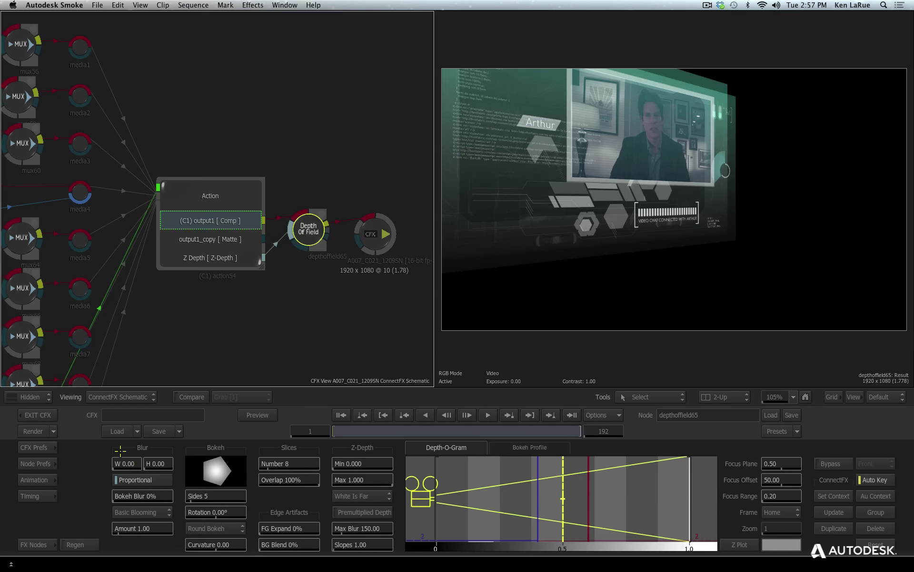
drag(144, 447, 548, 470)
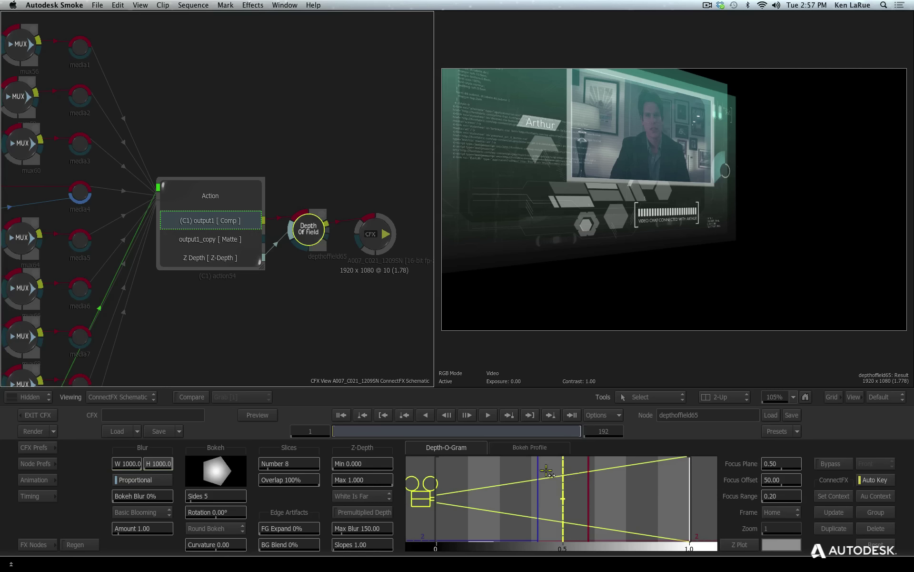
drag(442, 467, 405, 475)
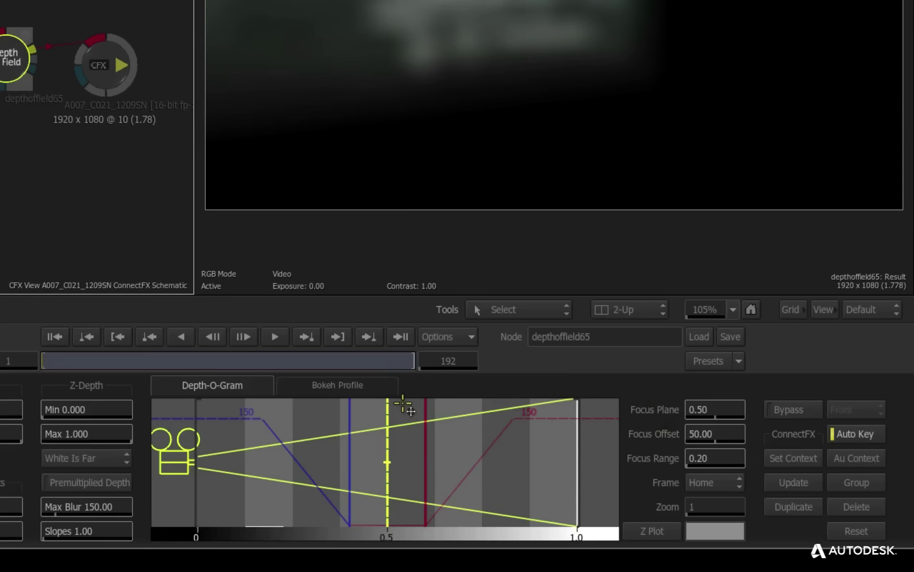
Set the Depth Of Field node's focus plane to 0.26, focus range to 0.22 and focus offset to 53.
drag(389, 464, 368, 465)
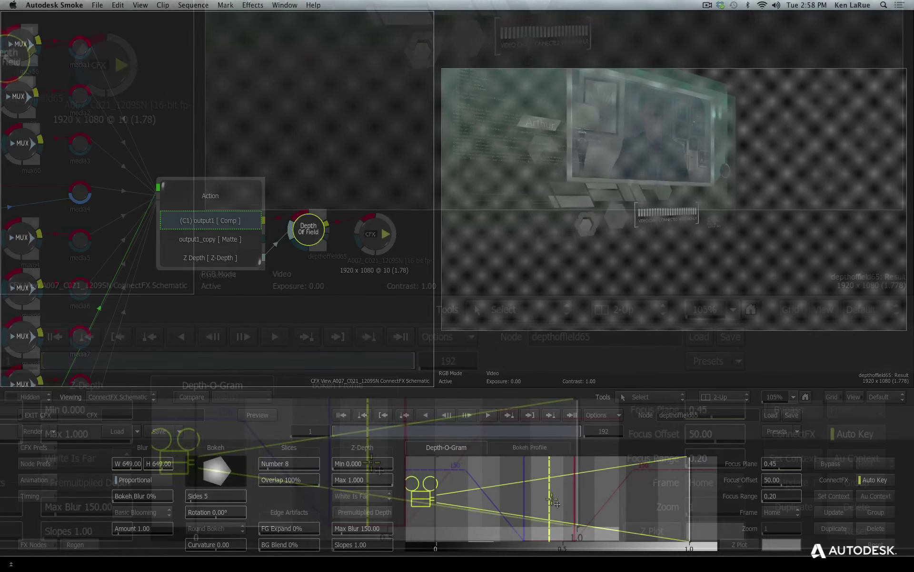
drag(552, 499, 505, 503)
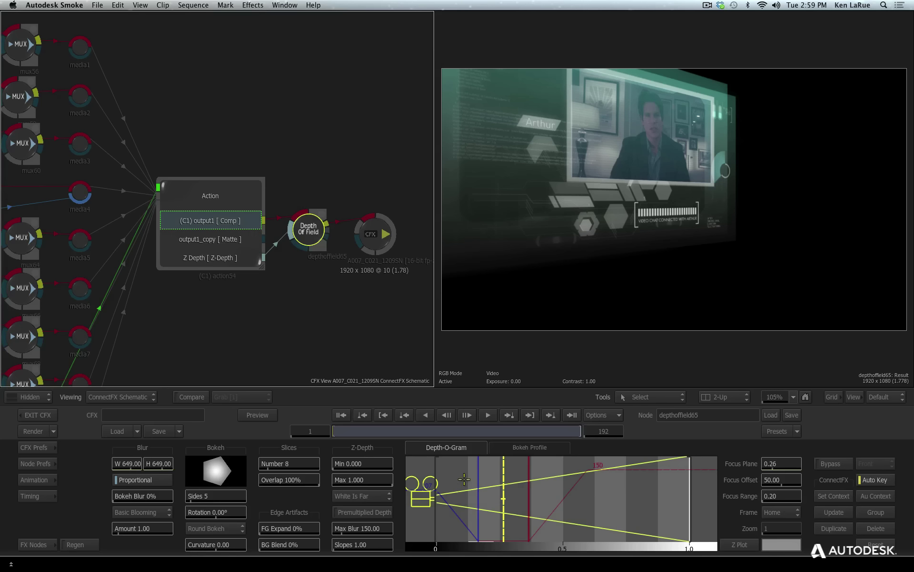
drag(478, 473, 477, 473)
mouse_move(530, 463)
mouse_down()
mouse_move(523, 466)
mouse_move(531, 465)
mouse_up()
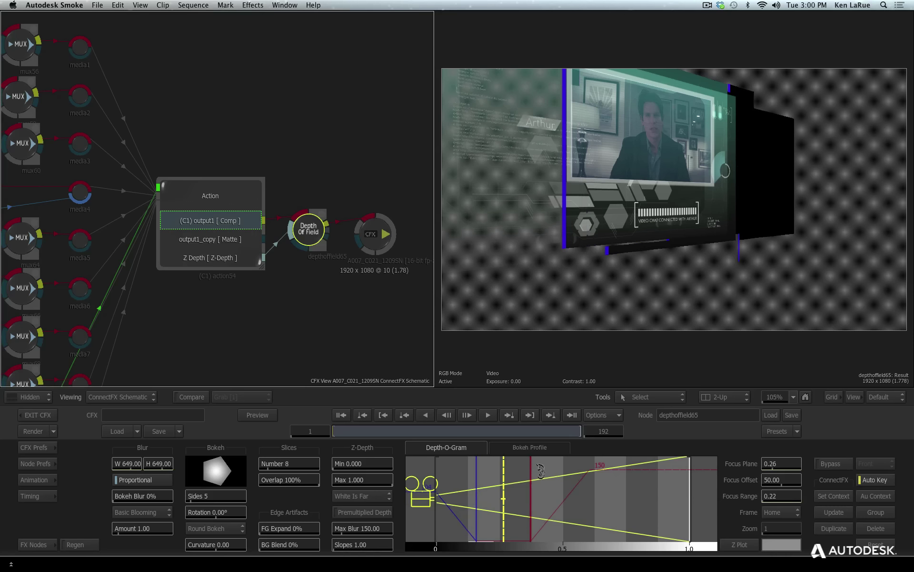
drag(784, 483, 785, 484)
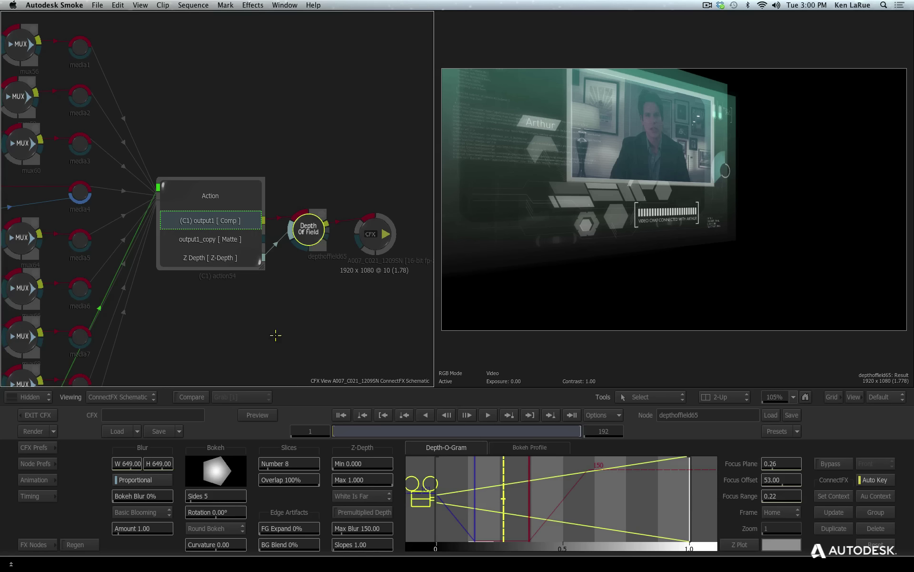
Make room before the result node and insert a Comp node between the Depth Of Field node and the result.
click(277, 336)
drag(284, 312, 199, 347)
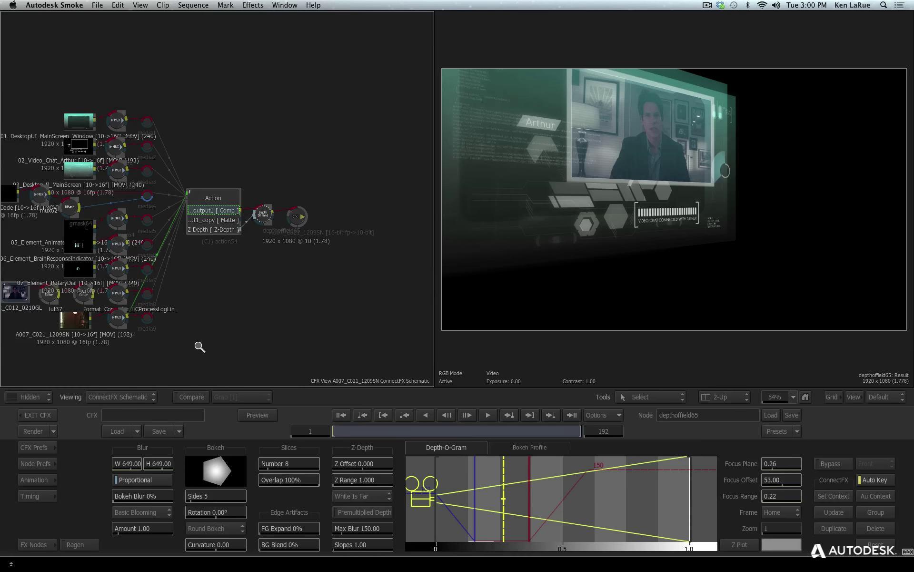
drag(294, 216, 322, 216)
click(29, 545)
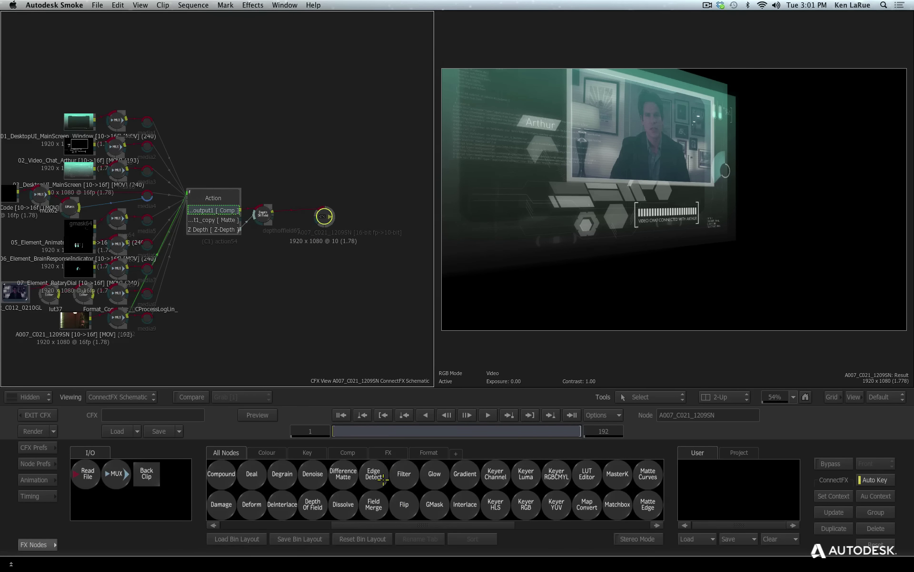
key(c)
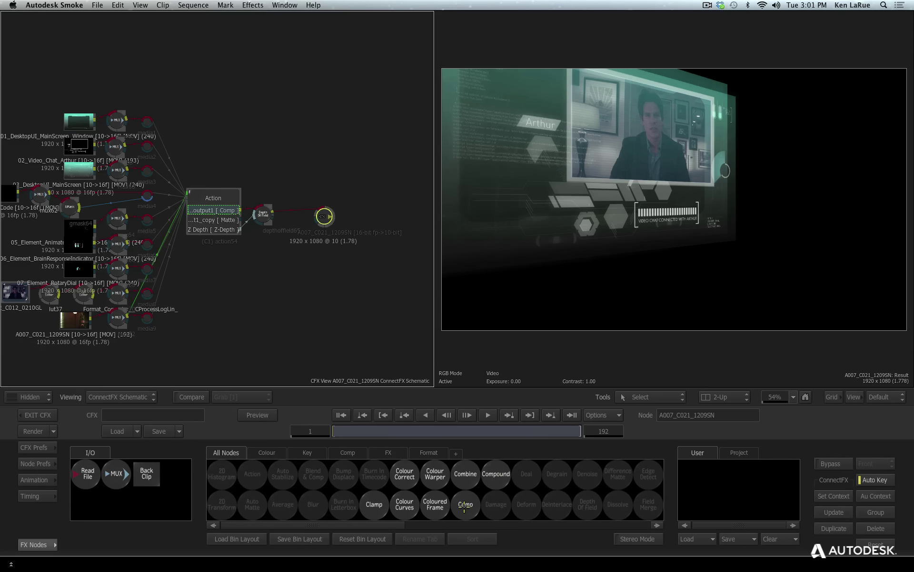
drag(465, 504, 292, 209)
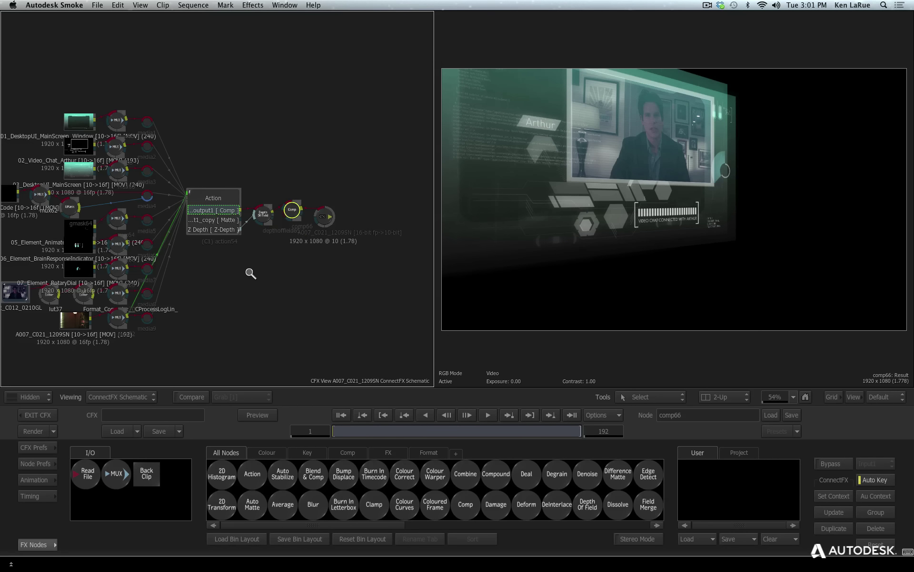
Connect the mux72 background output to the Comp node and select the Comp node.
drag(250, 273, 313, 208)
click(270, 206)
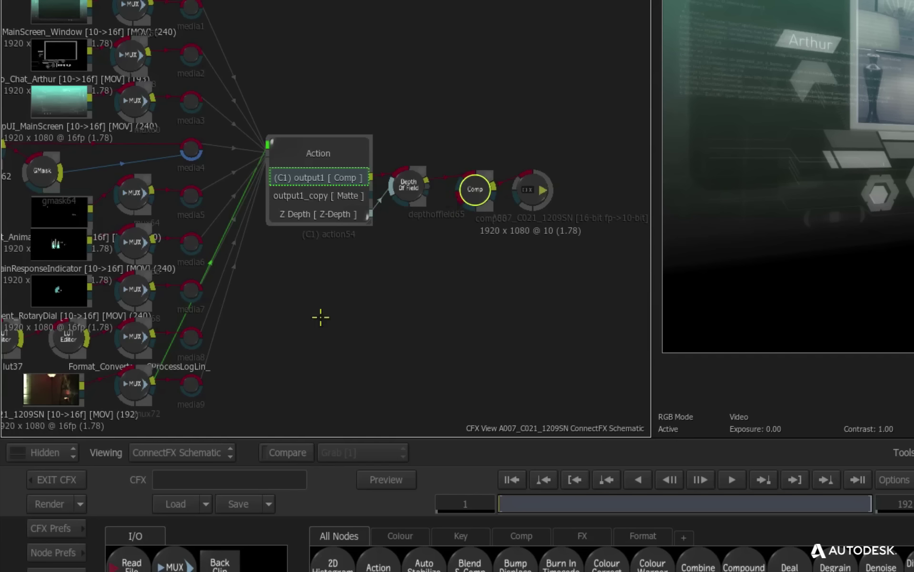
click(151, 382)
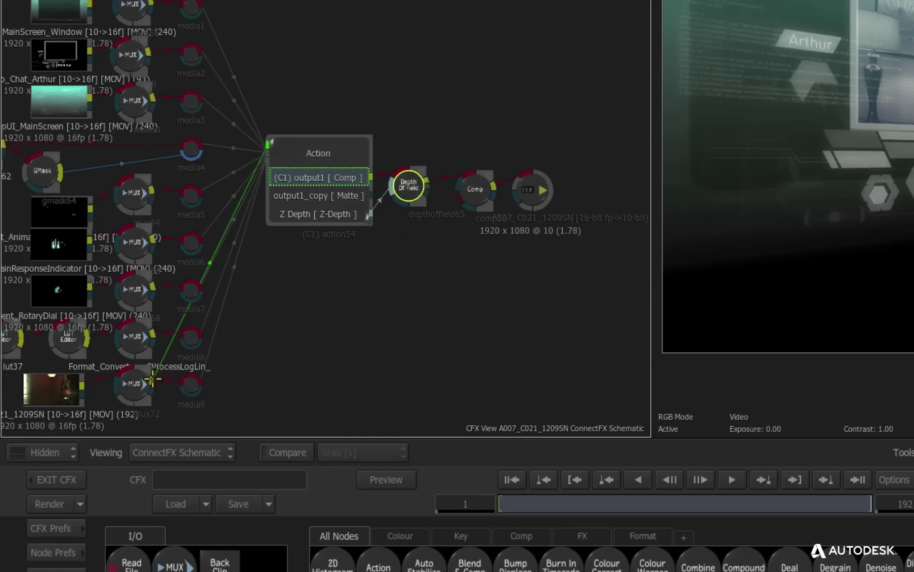
drag(152, 380, 457, 197)
click(470, 188)
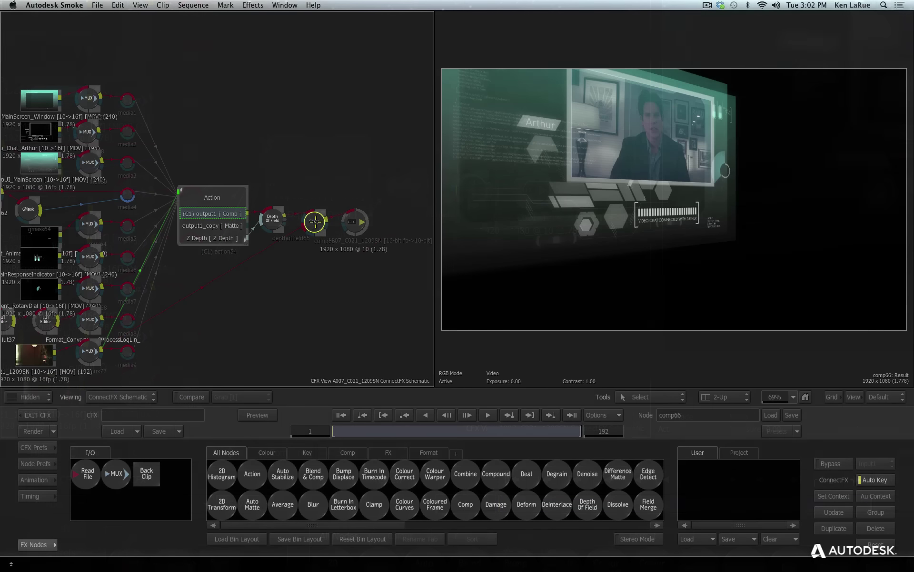
Open the Comp node's settings and set its blend mode to Screen.
double_click(315, 220)
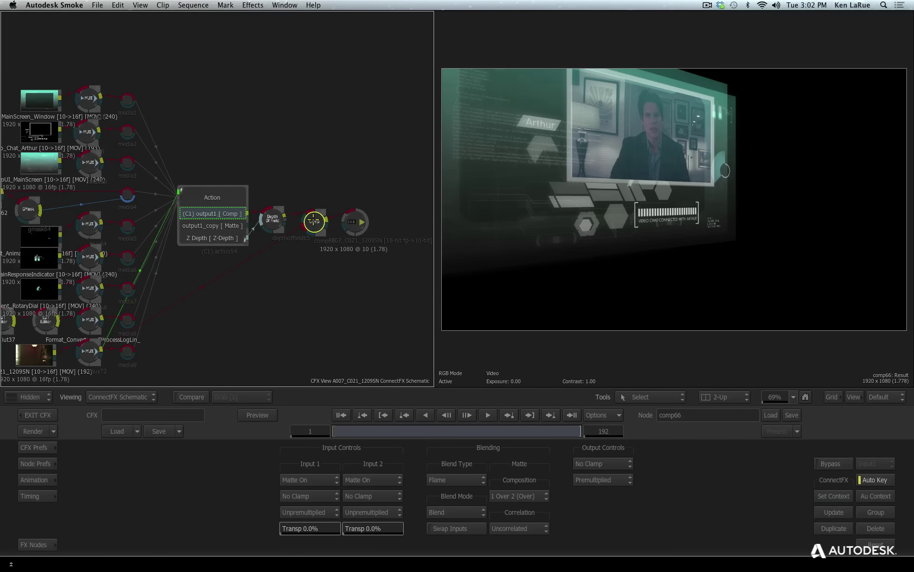
drag(314, 221, 313, 218)
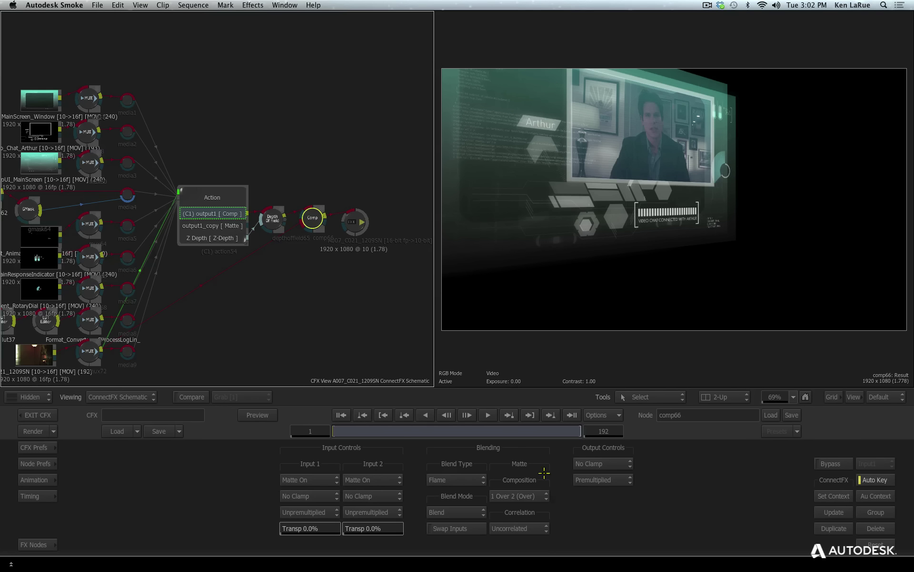
click(476, 512)
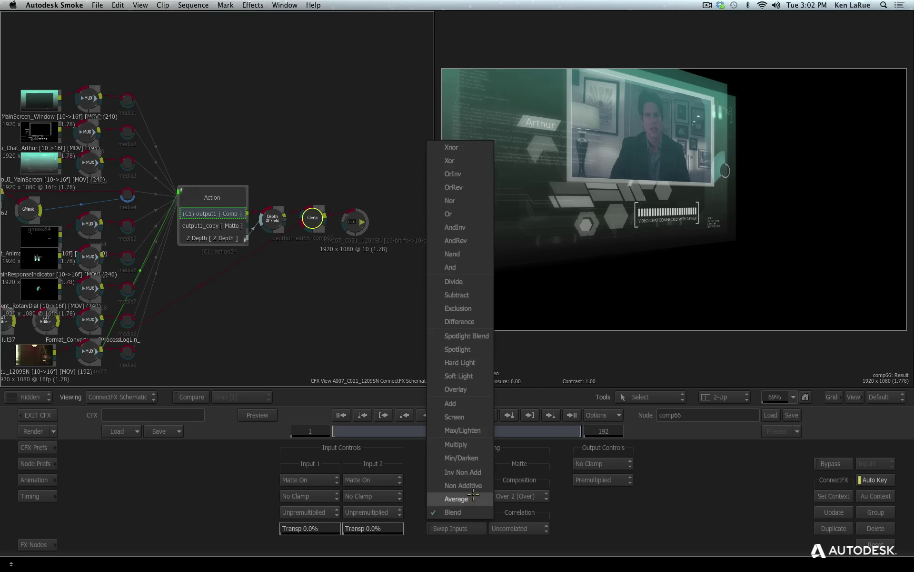
click(467, 417)
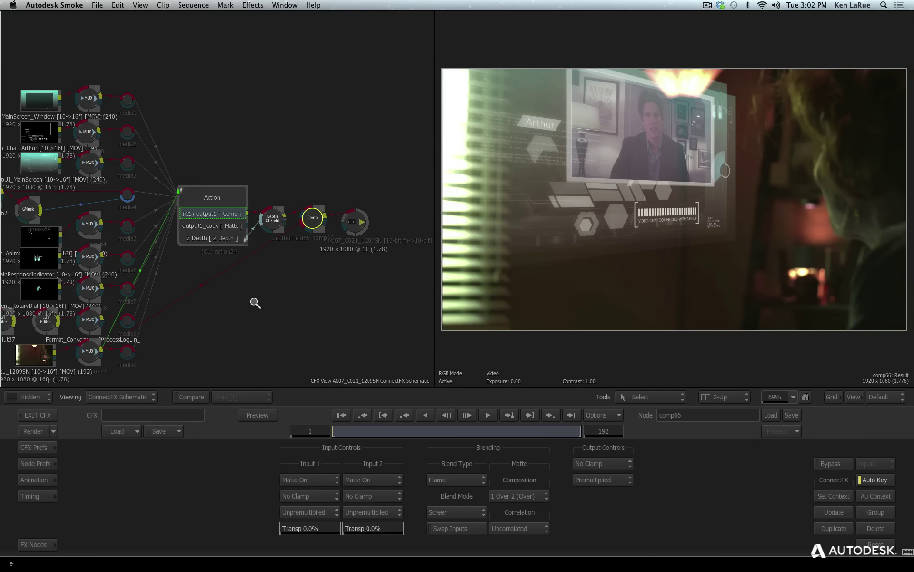
Move the A002_C012_0210GL group node away from the lut37 node in the ConnectFX schematic.
scroll(256, 302, down, 3)
drag(212, 330, 317, 288)
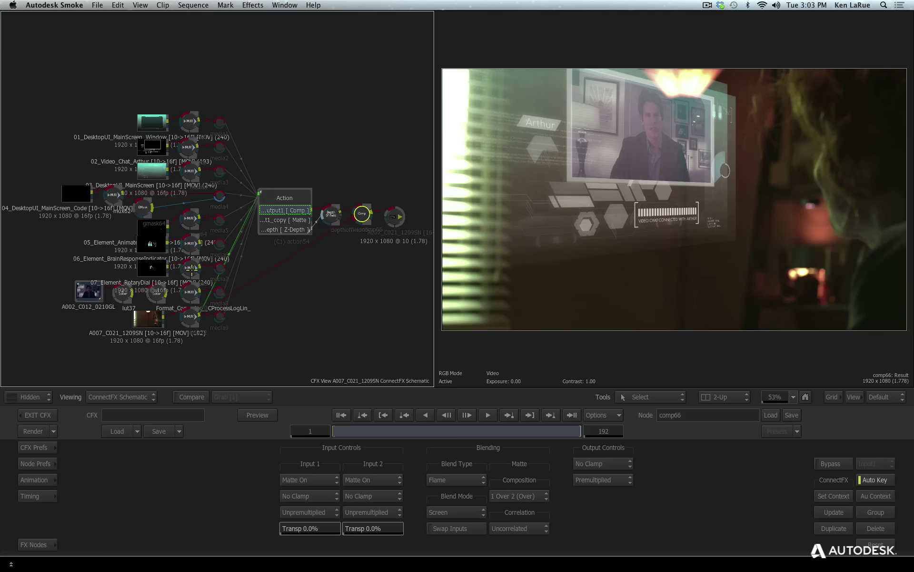
drag(88, 290, 58, 291)
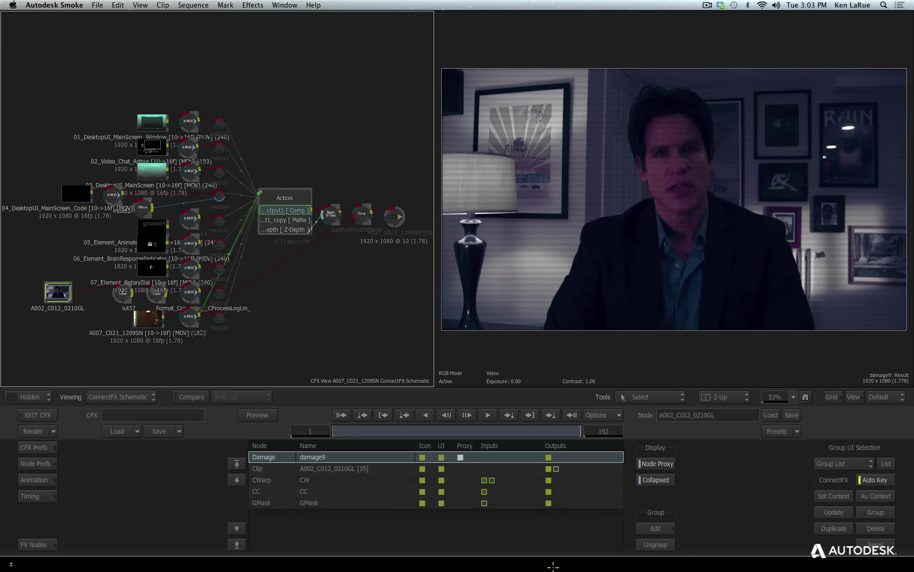
Set the image viewport to display the CFX Result.
click(575, 349)
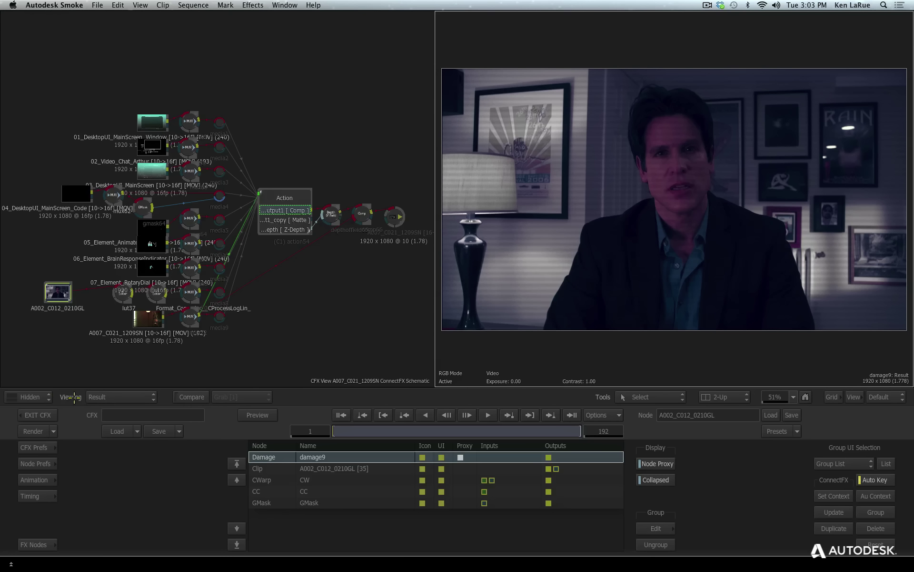
click(103, 398)
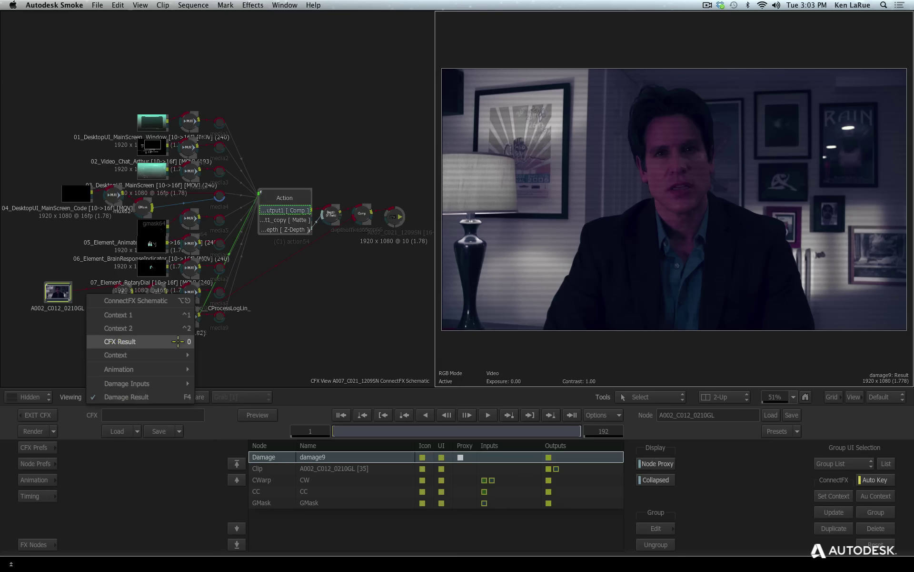
click(172, 341)
Move the result node farther from the Comp node and reposition the A002_C012_0210GL group node.
double_click(142, 208)
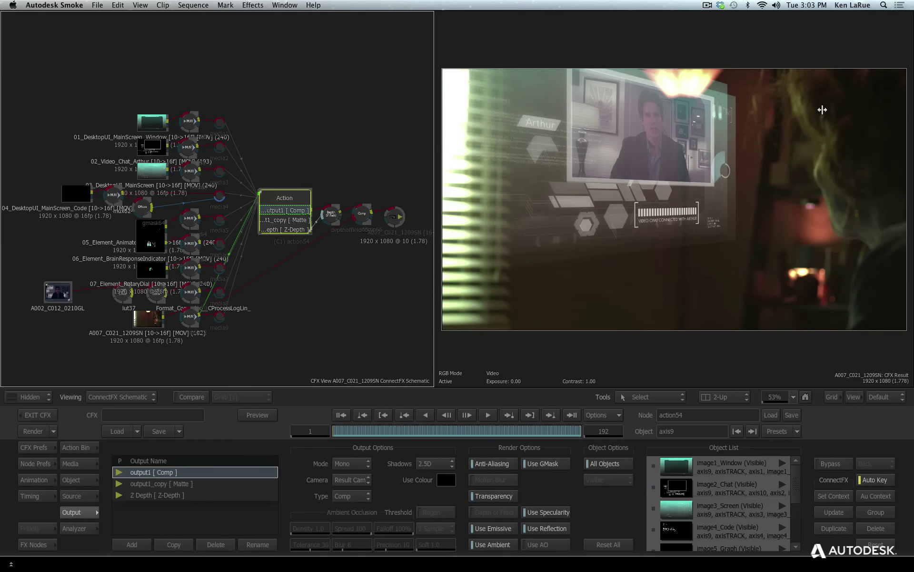
mouse_move(391, 234)
mouse_down()
mouse_move(412, 222)
mouse_move(408, 233)
mouse_up()
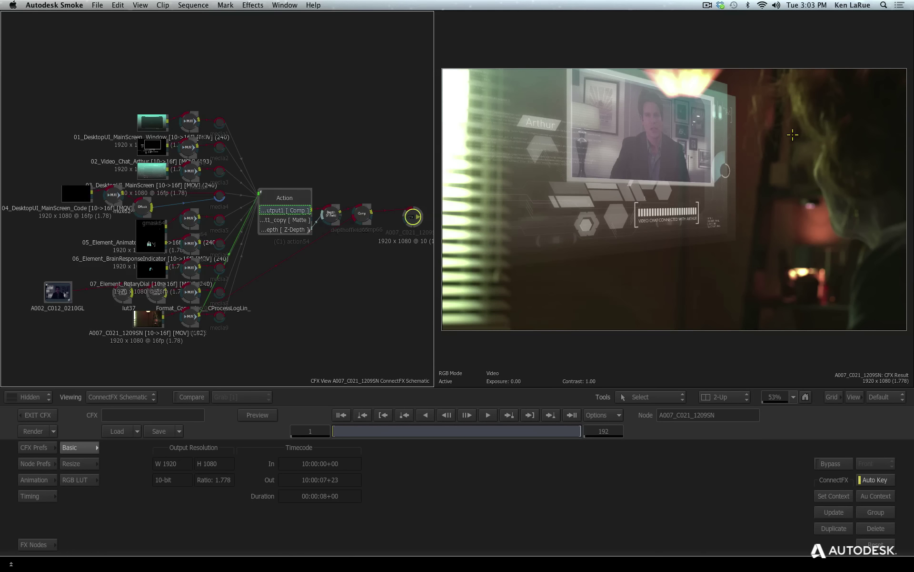
mouse_move(57, 292)
mouse_down()
mouse_move(76, 293)
mouse_move(66, 286)
mouse_up()
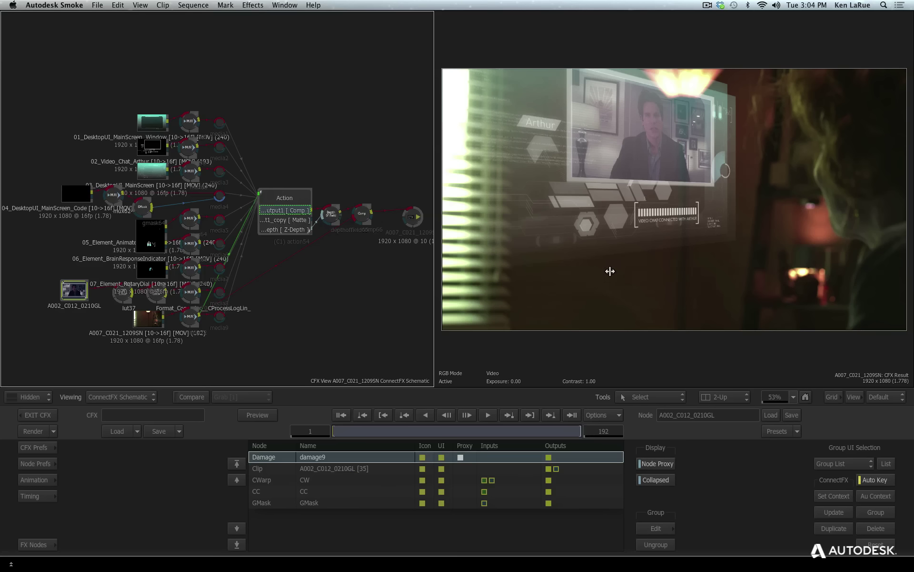
Try setting axis7 of image7_Rortary to Z position 449 in the Action schematic, restore it to -40, and return to the ConnectFX schematic.
click(267, 190)
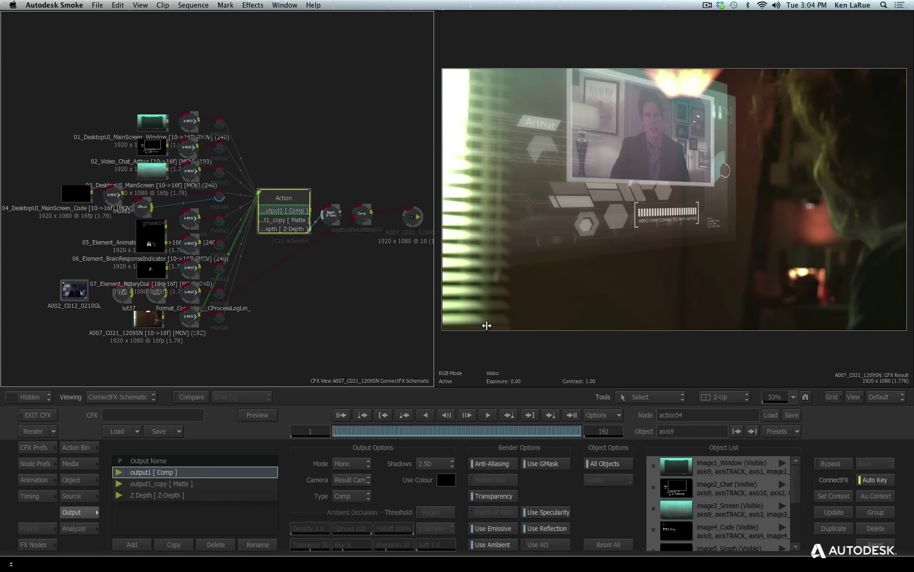
drag(291, 197, 283, 189)
double_click(283, 189)
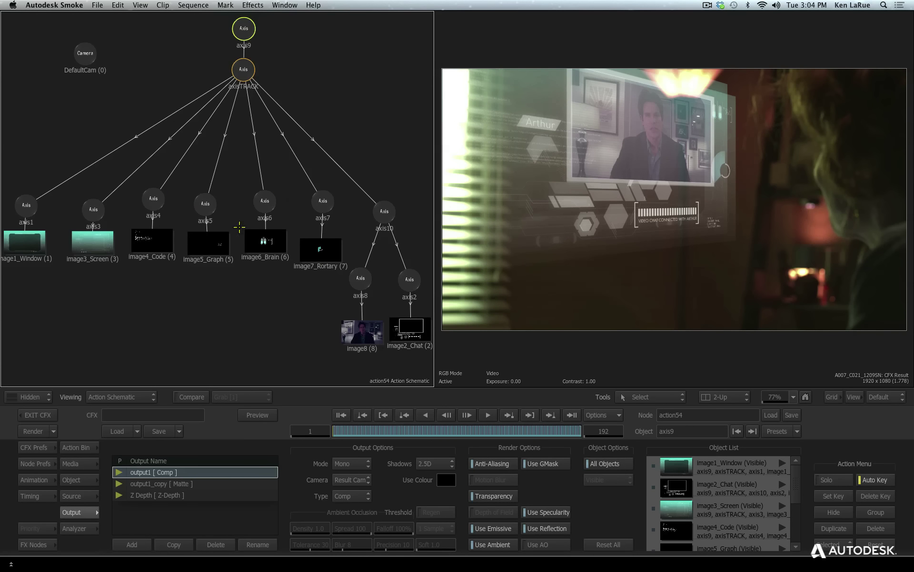
click(323, 201)
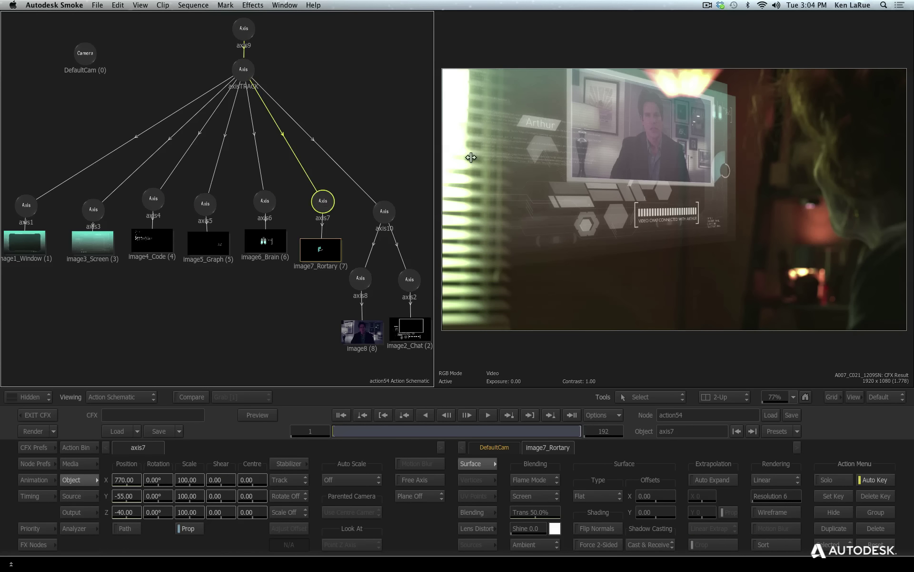
drag(128, 512, 777, 194)
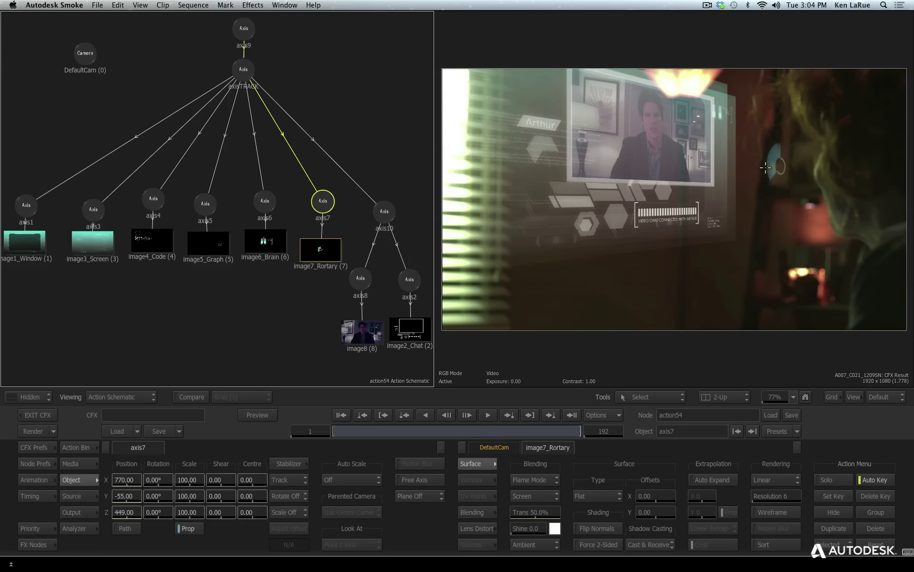
drag(773, 164, 771, 148)
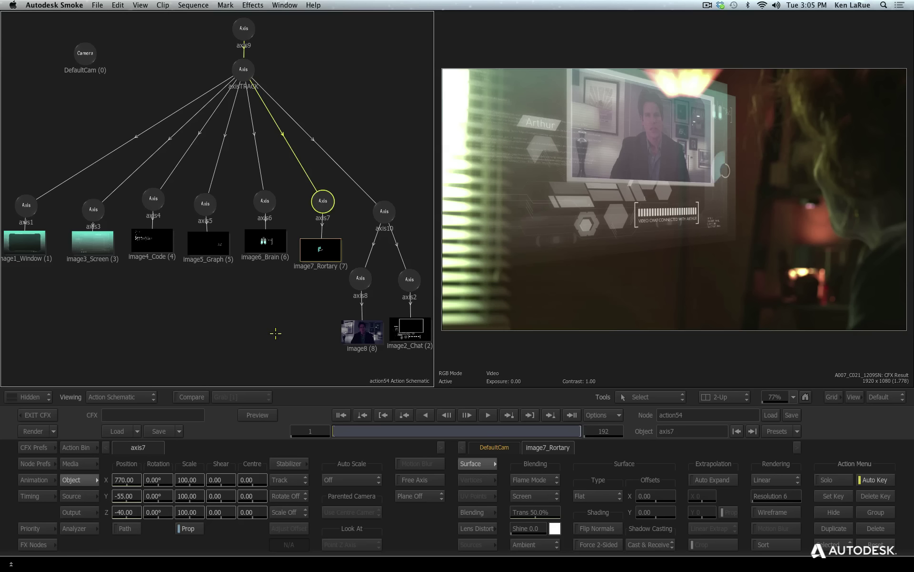
key(Tab)
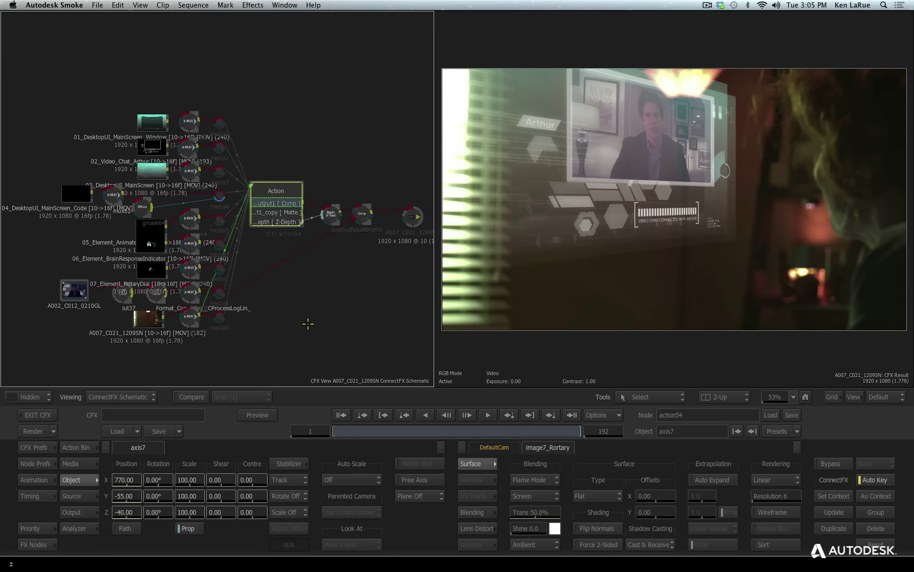
Return to the HUD Sequence to 3D Comp timeline and delete the empty video tracks above the A007_C021_1209SN clip.
click(416, 217)
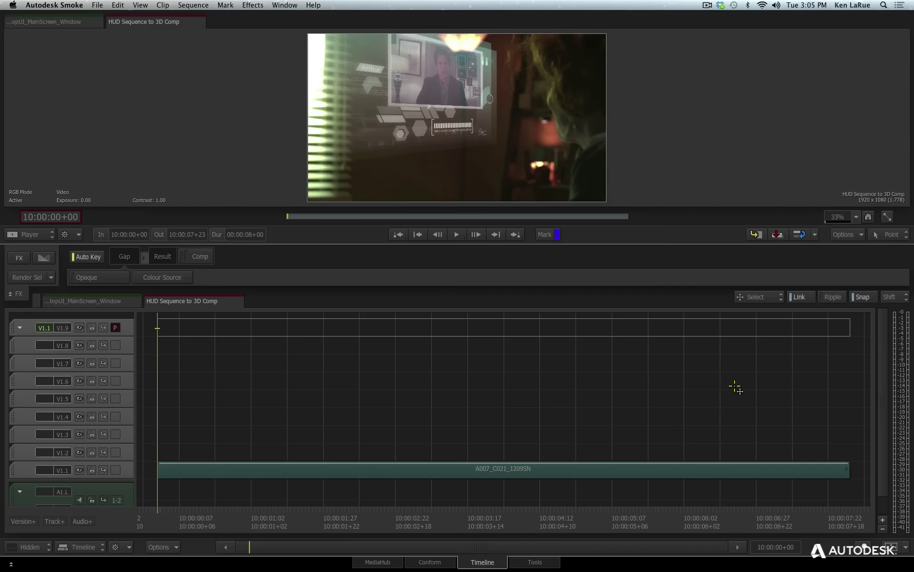
click(341, 469)
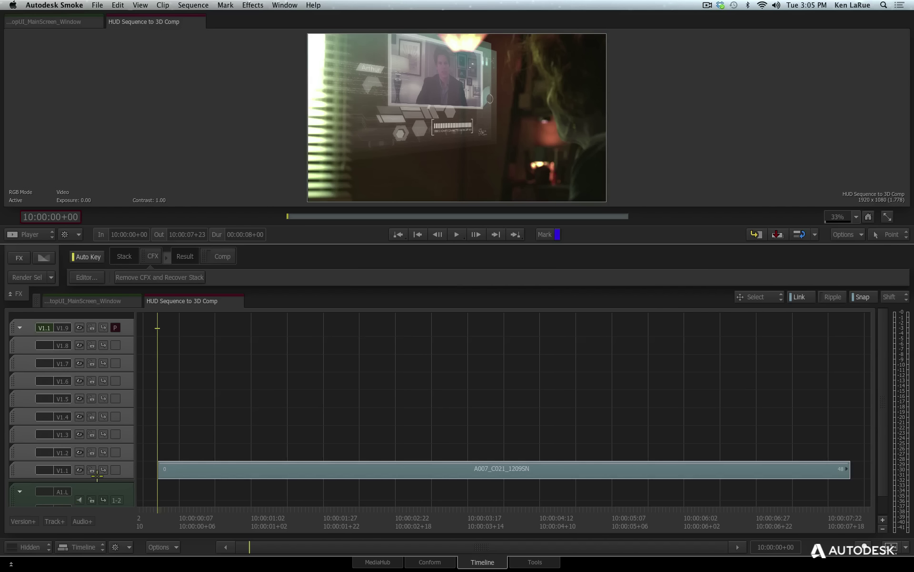
key(Up)
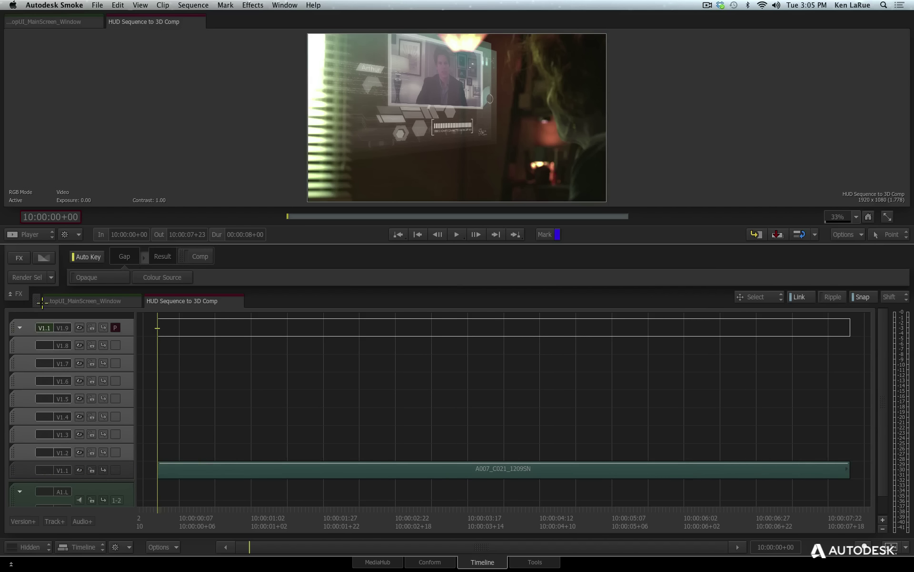
key(Delete)
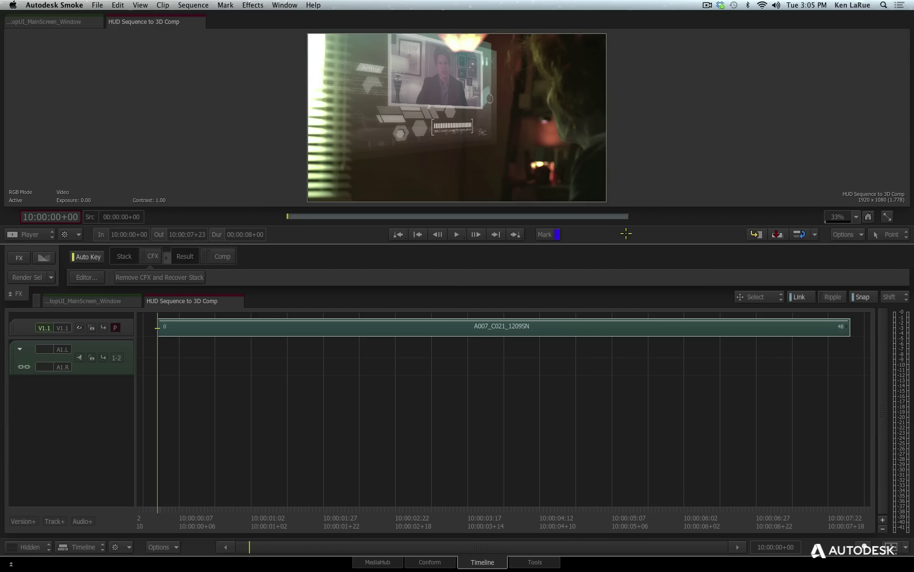
Enlarge the player area above the timeline and fit the image to it.
drag(623, 244, 650, 384)
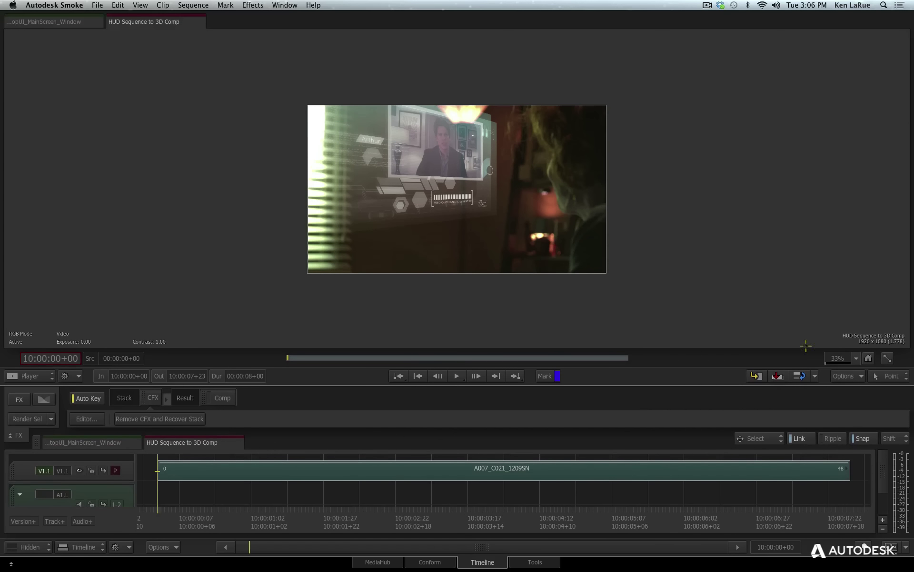
click(856, 358)
click(855, 368)
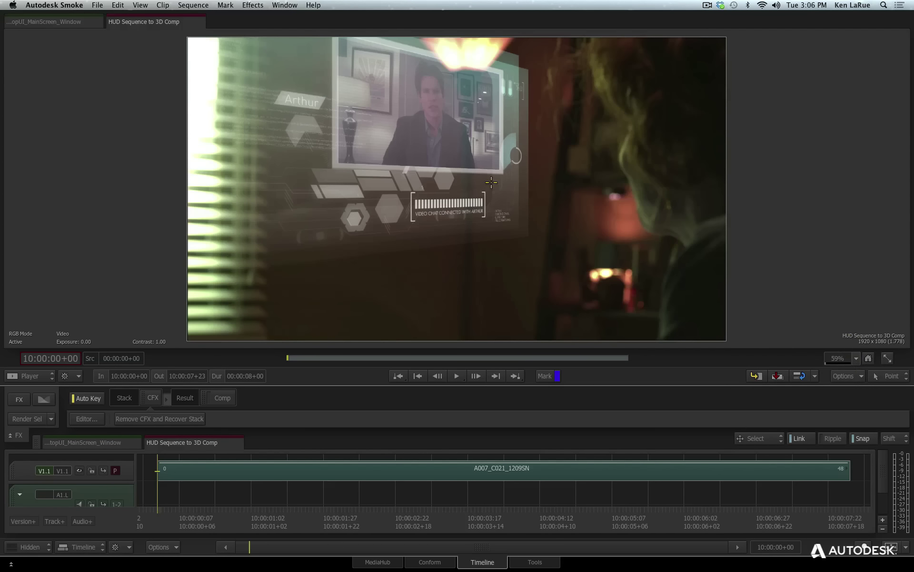
Play the composited A007_C021_1209SN clip through to its end and return to the first frame.
click(312, 474)
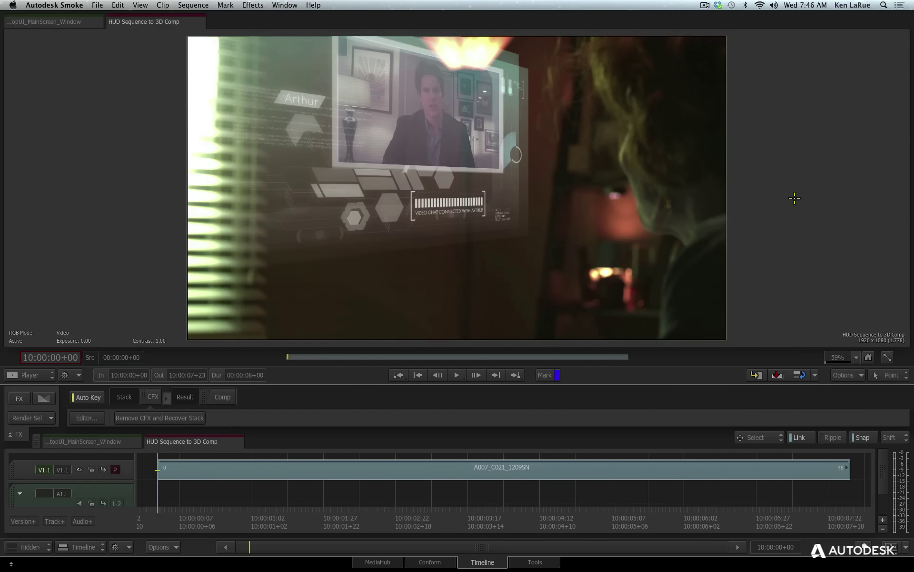
key(space)
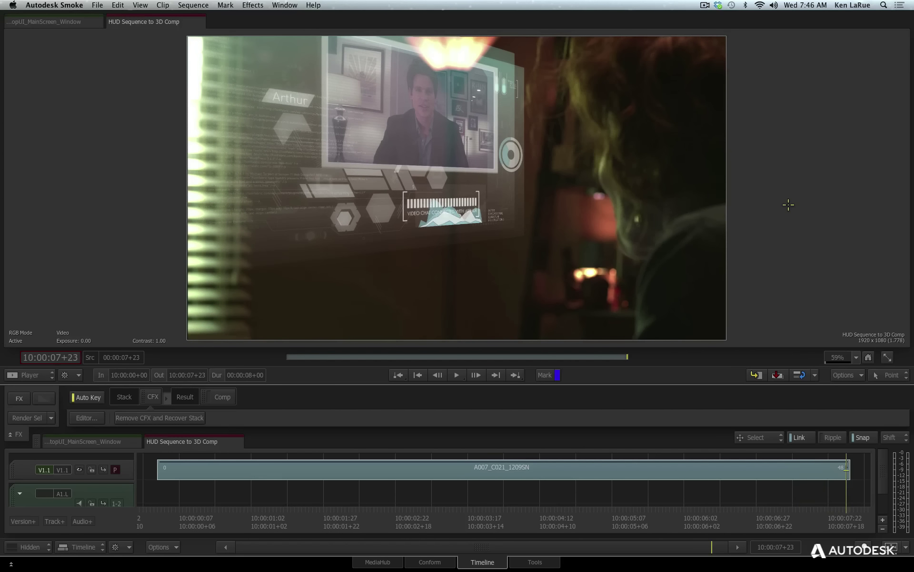
drag(843, 508, 158, 510)
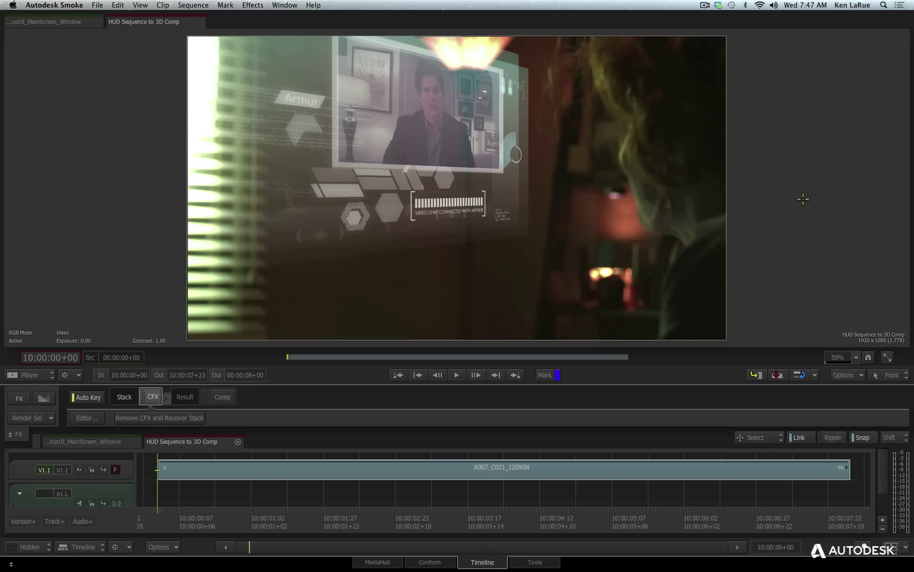
Reopen the clip's ConnectFX setup and show the Action node's whole object schematic.
click(81, 418)
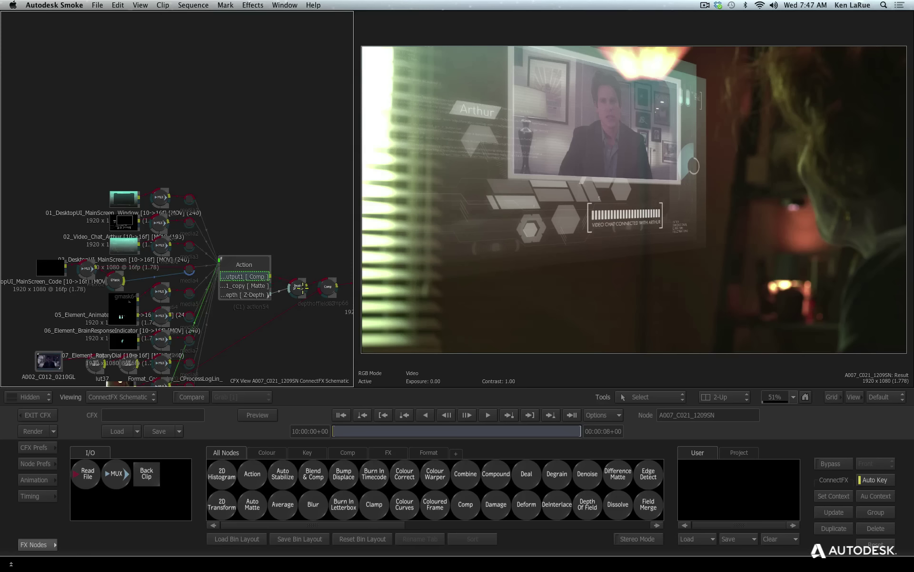
click(259, 263)
double_click(254, 268)
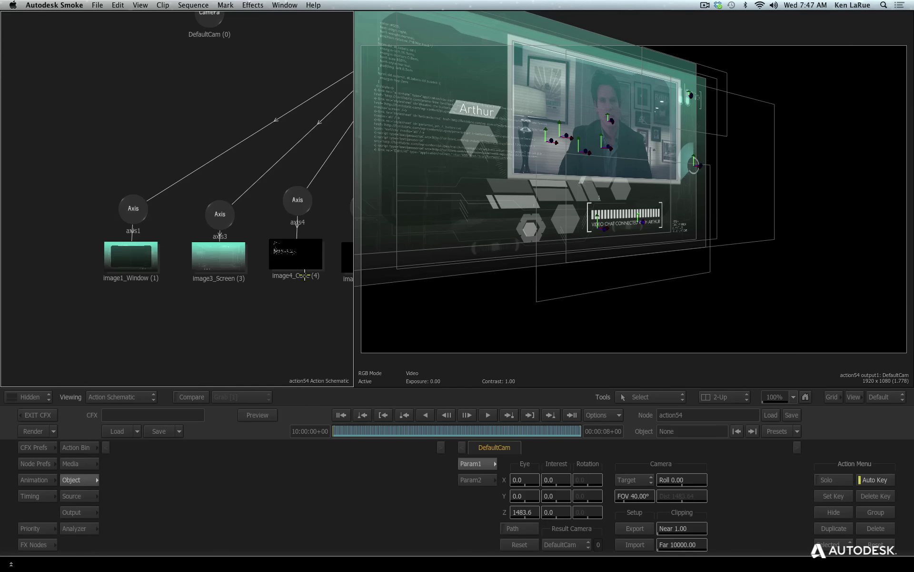
key(Home)
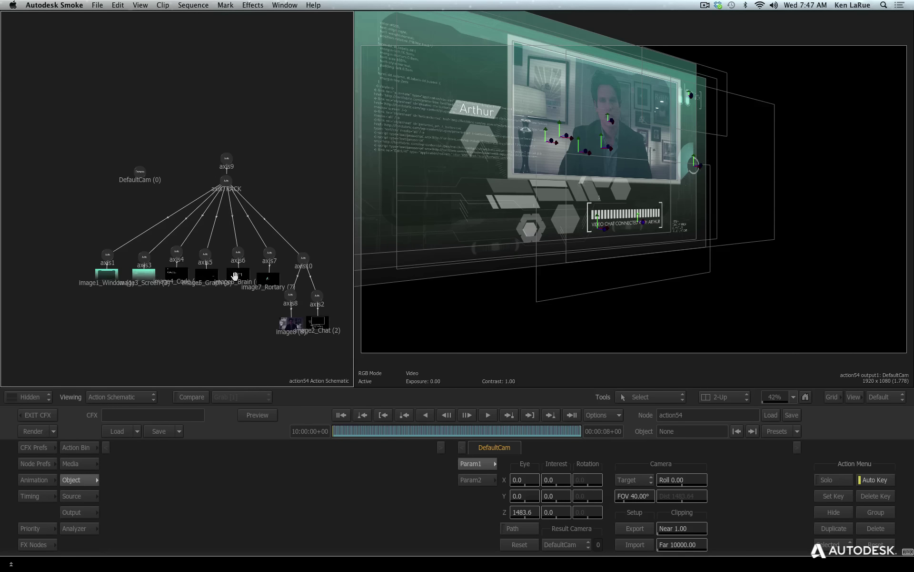
Move axis9 farther above axisTRACK, try adjusting its Y rotation, and return to the ConnectFX schematic.
drag(227, 158, 221, 134)
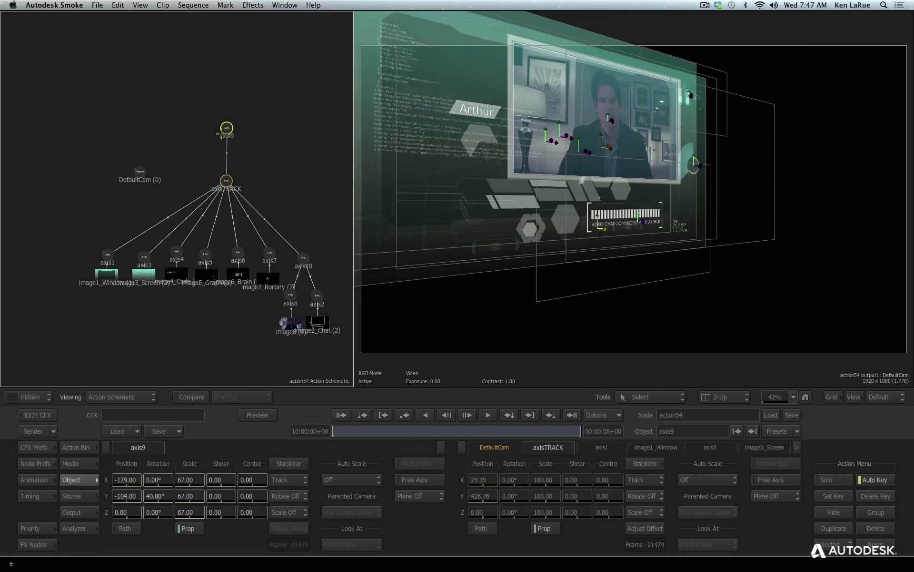
drag(161, 495, 224, 504)
key(F4)
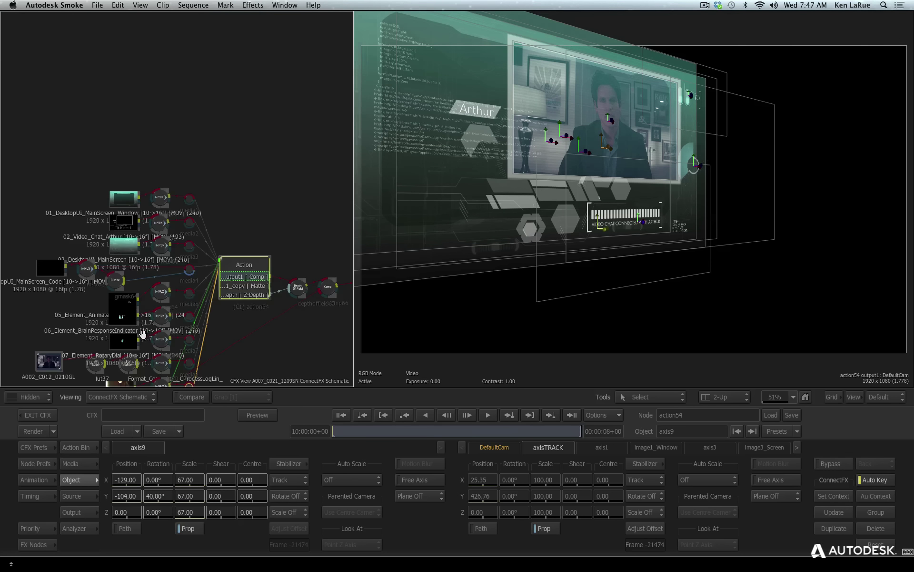
Ungroup the A002_C012_0210GL group node in the ConnectFX schematic.
drag(101, 254, 86, 250)
right_click(98, 264)
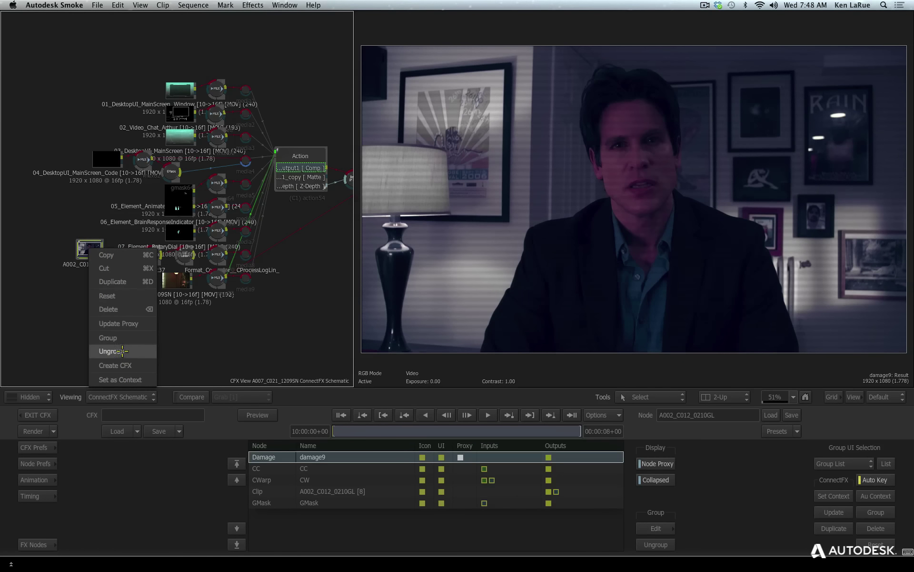
click(117, 351)
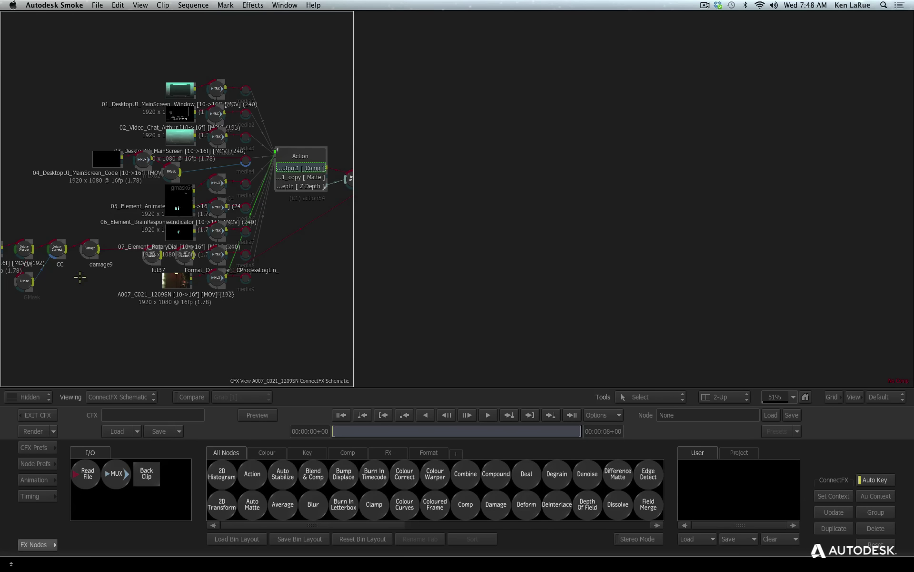
Move the A002_C012_0210GL clip above its CW node and the A007_C021_1209SN clip below the damage9 node, clear of other nodes.
drag(72, 302, 200, 314)
drag(124, 266, 69, 206)
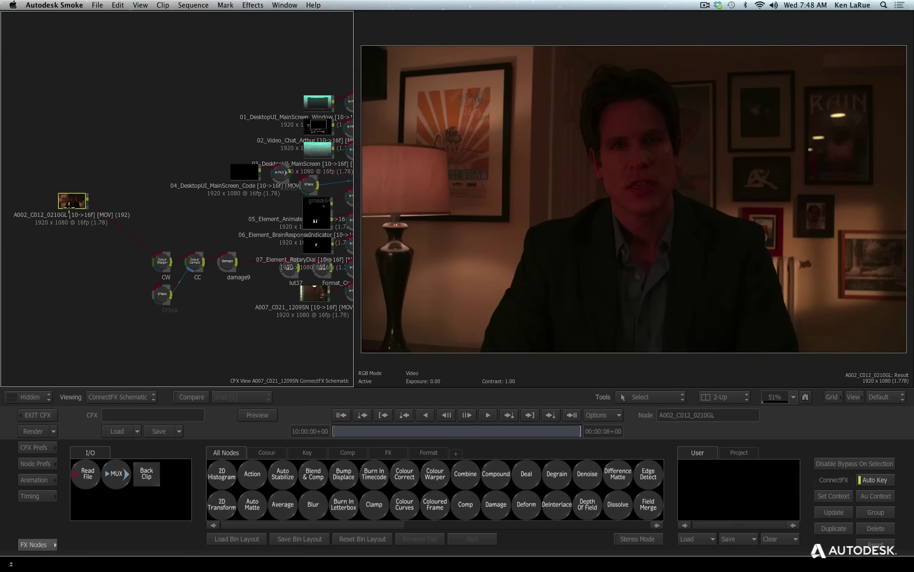
drag(312, 293, 227, 330)
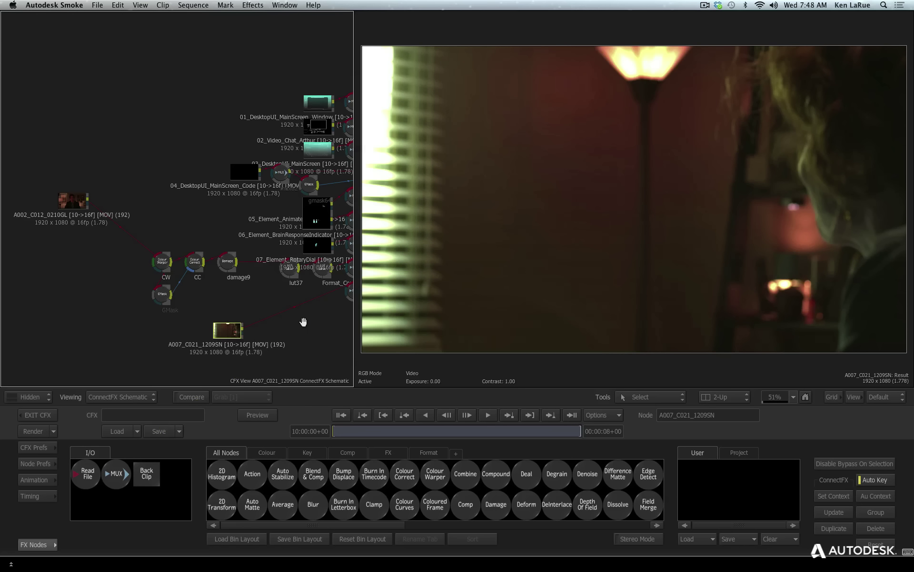
drag(302, 320, 218, 337)
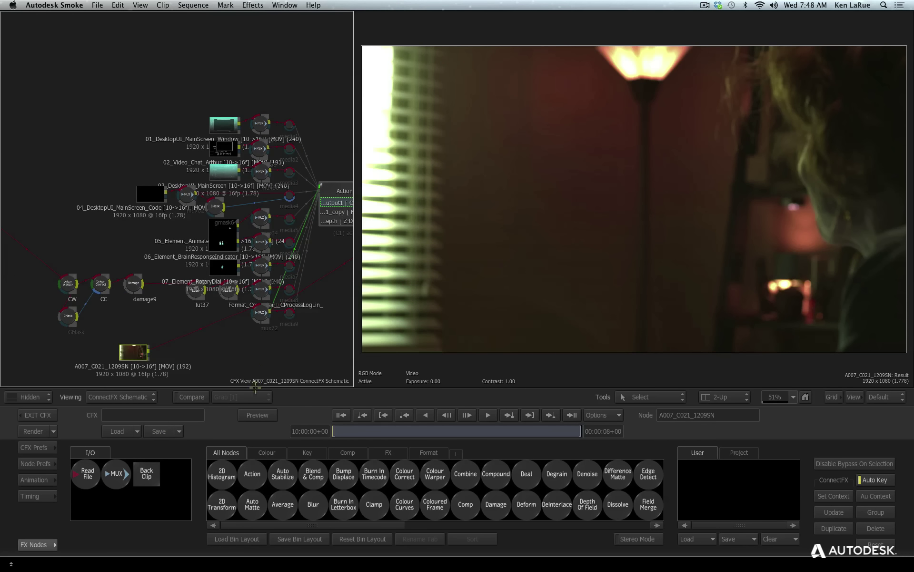